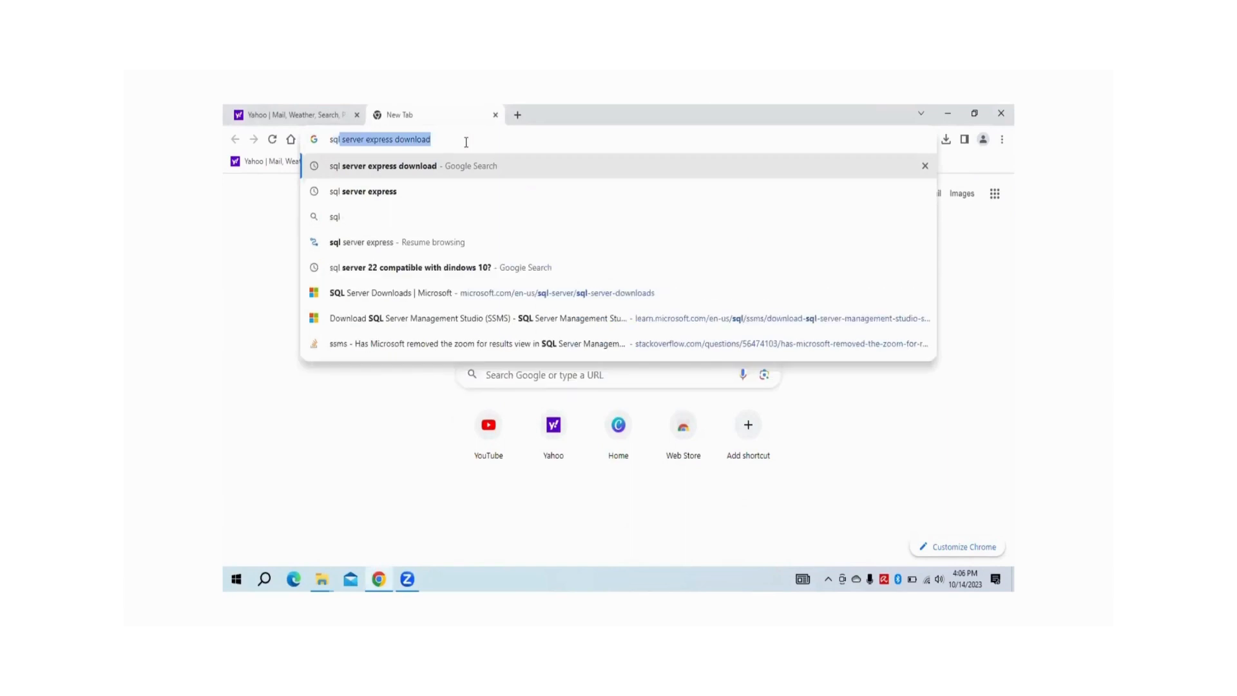
Search Google for 'sql server express download' and open Microsoft's SQL Server Downloads page
key(Return)
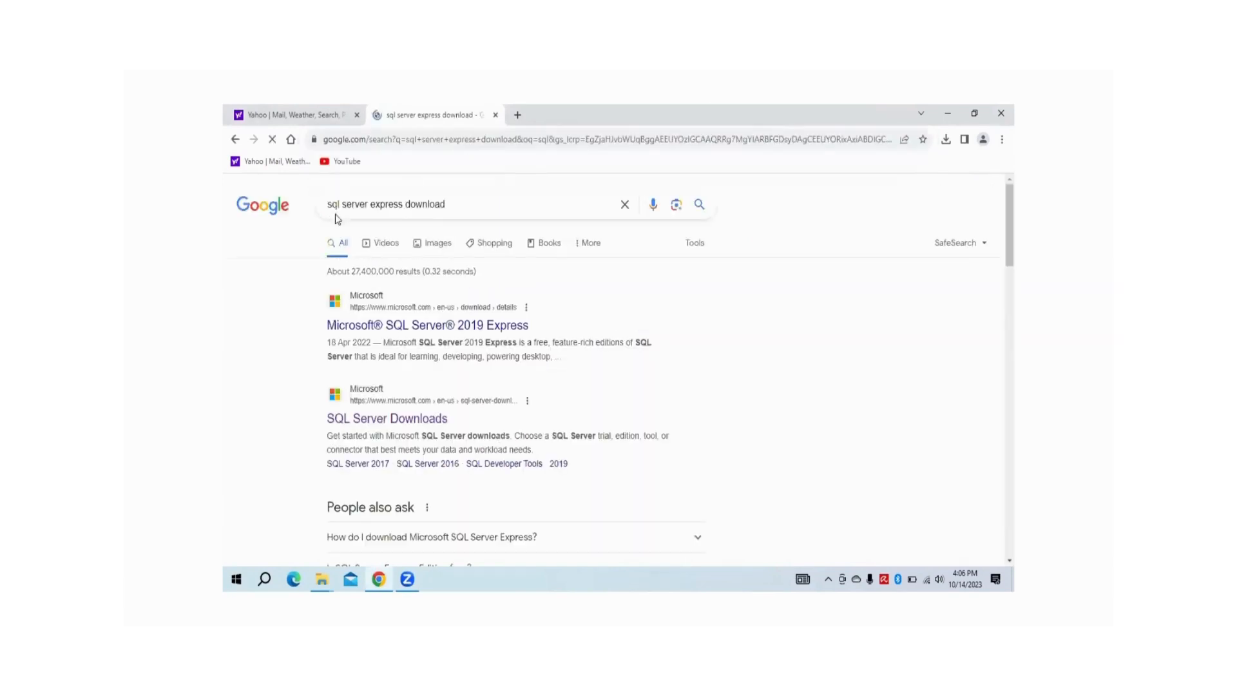
click(395, 420)
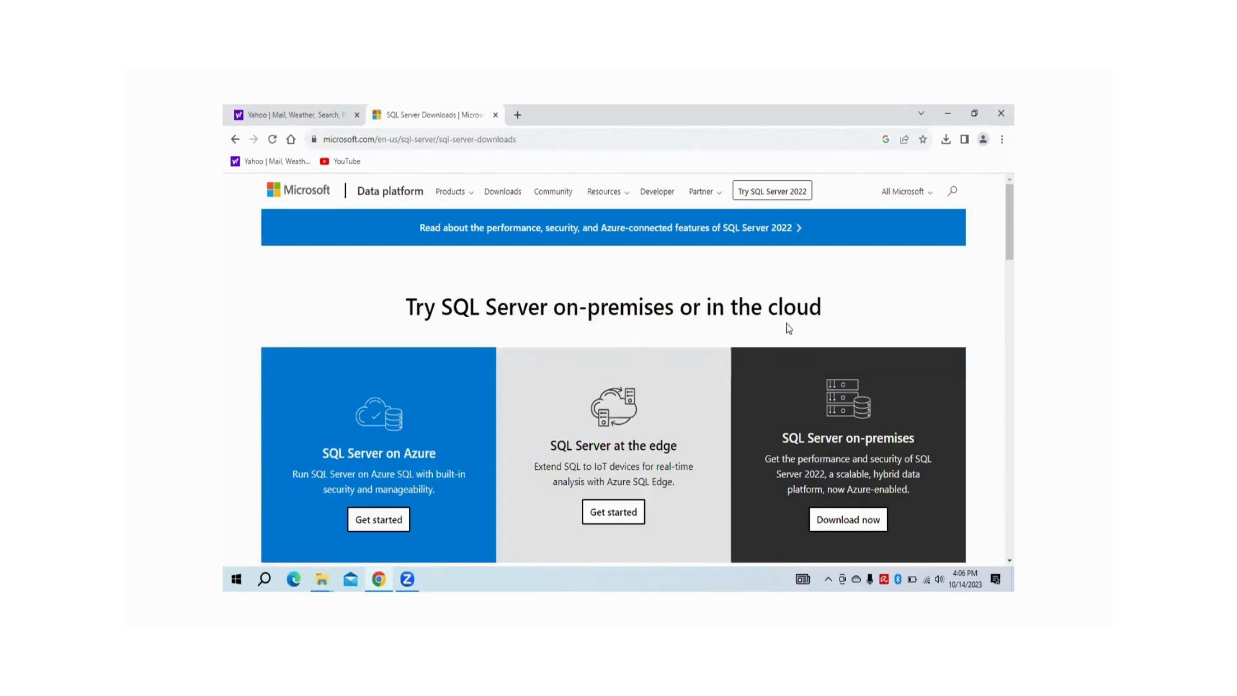
Download the free SQL Server 2022 Express installer (SQL2022-SSEI-Expr, 4.1 MB)
scroll(769, 377, down, 4)
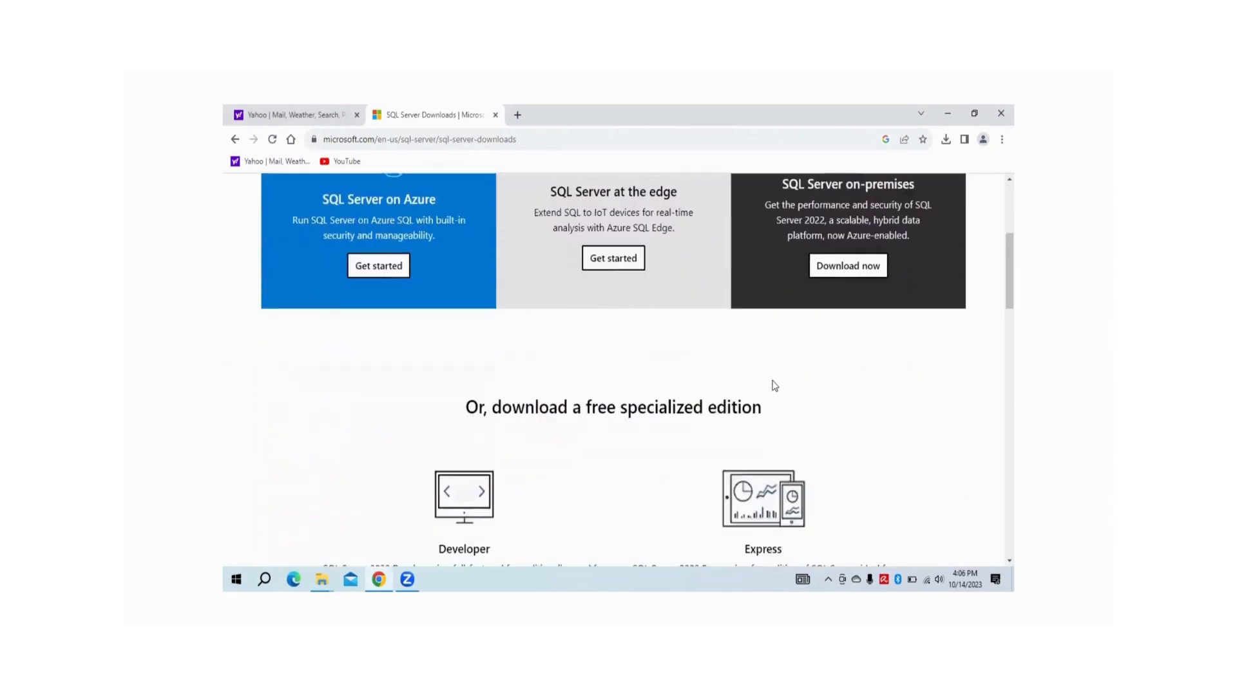
scroll(775, 385, down, 2)
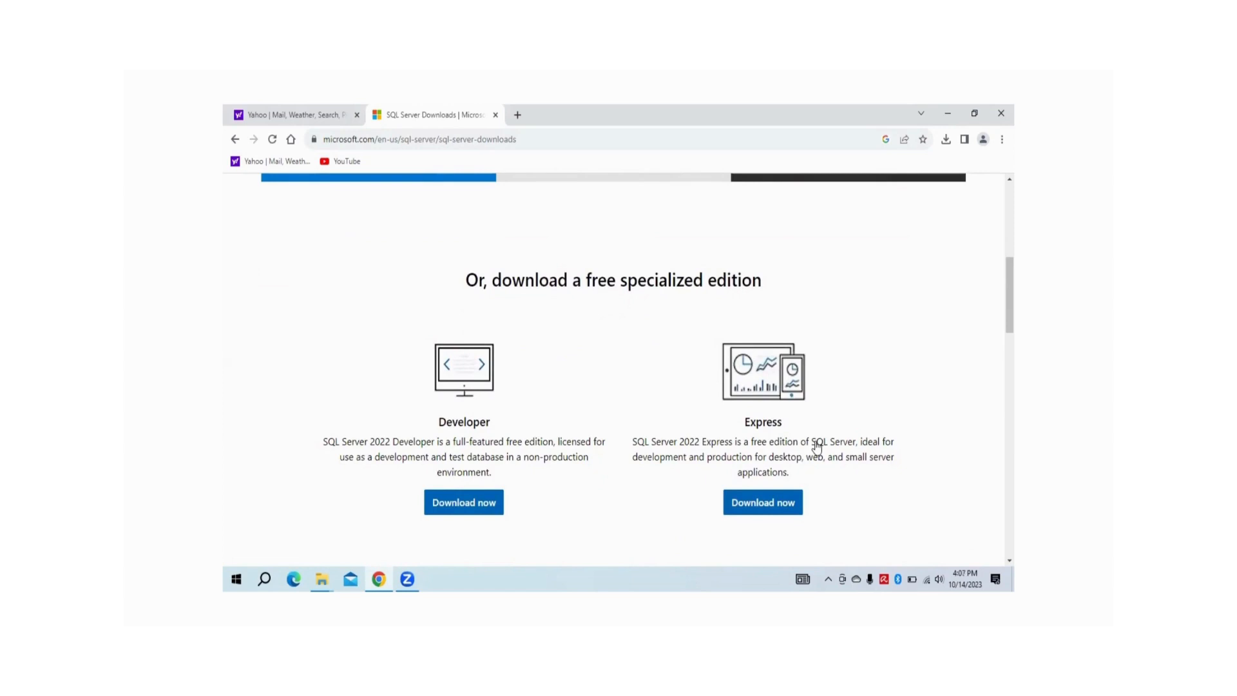
click(760, 502)
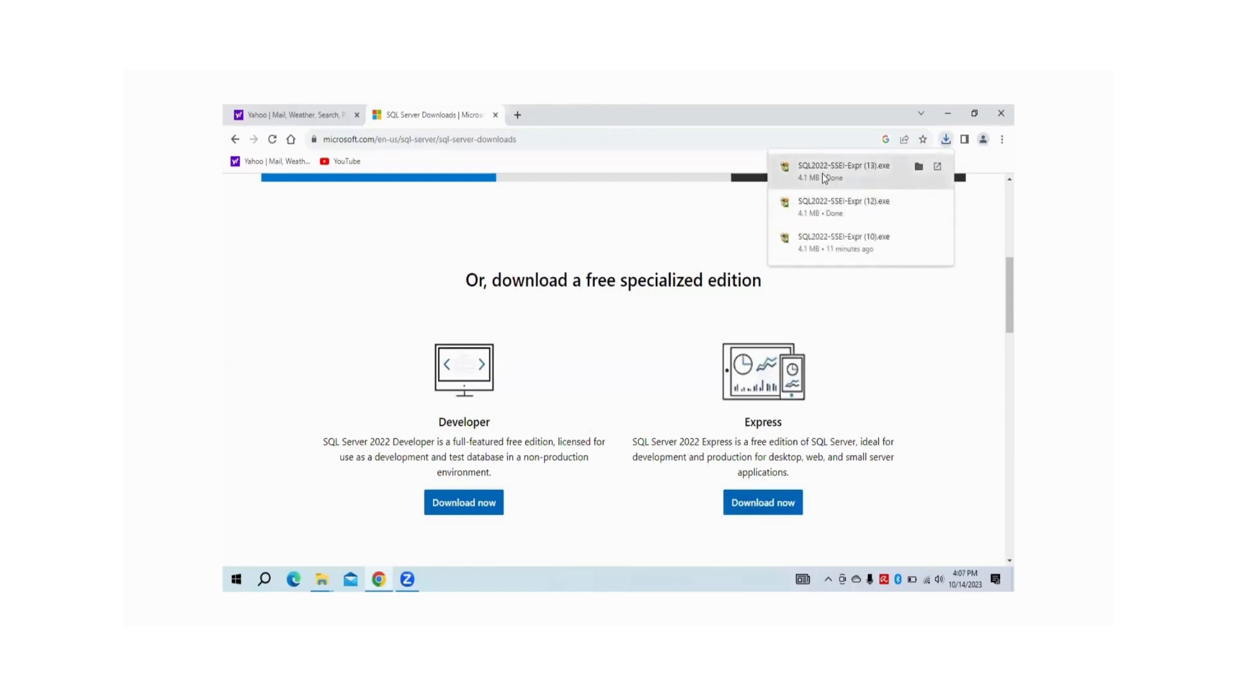
Run the Express installer as a Custom install, downloading setup media to C:\SQL2022
click(823, 171)
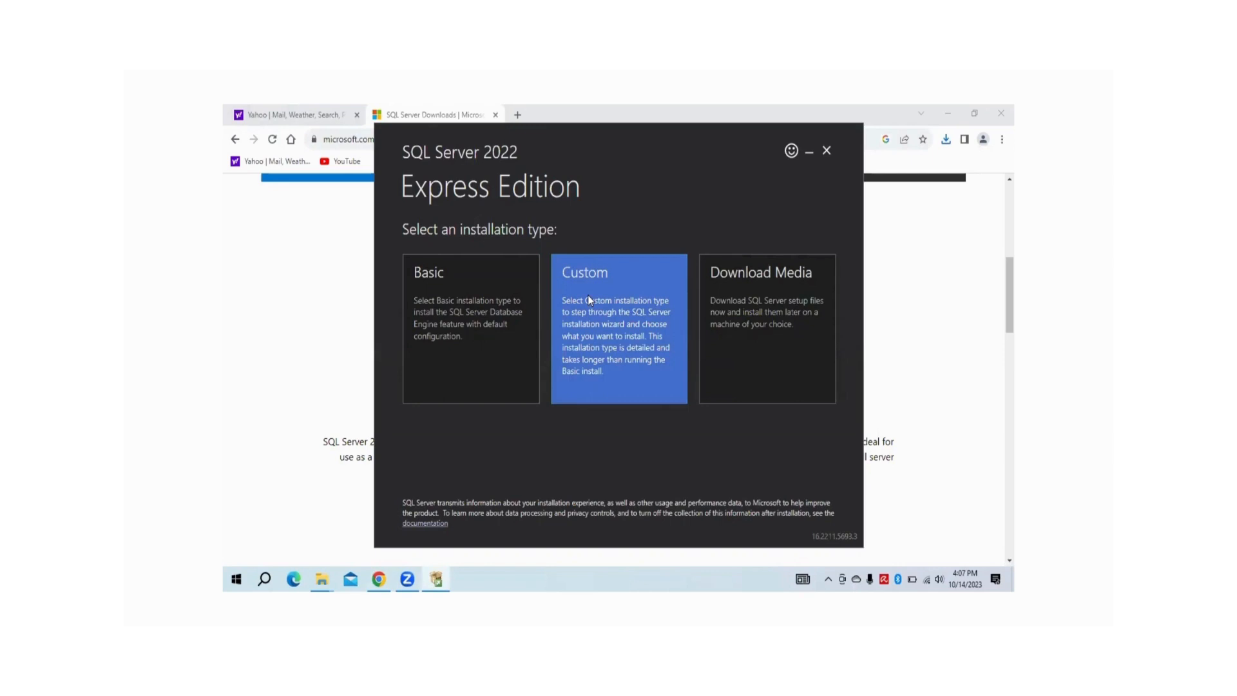
click(708, 385)
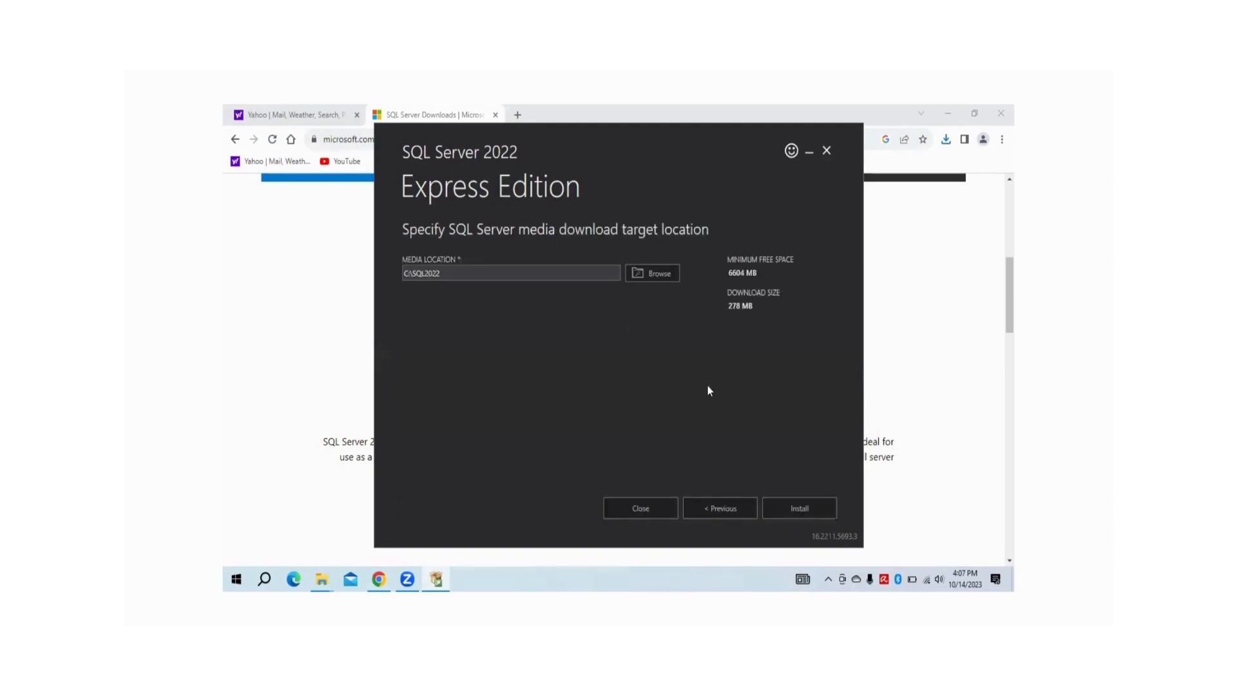
click(791, 508)
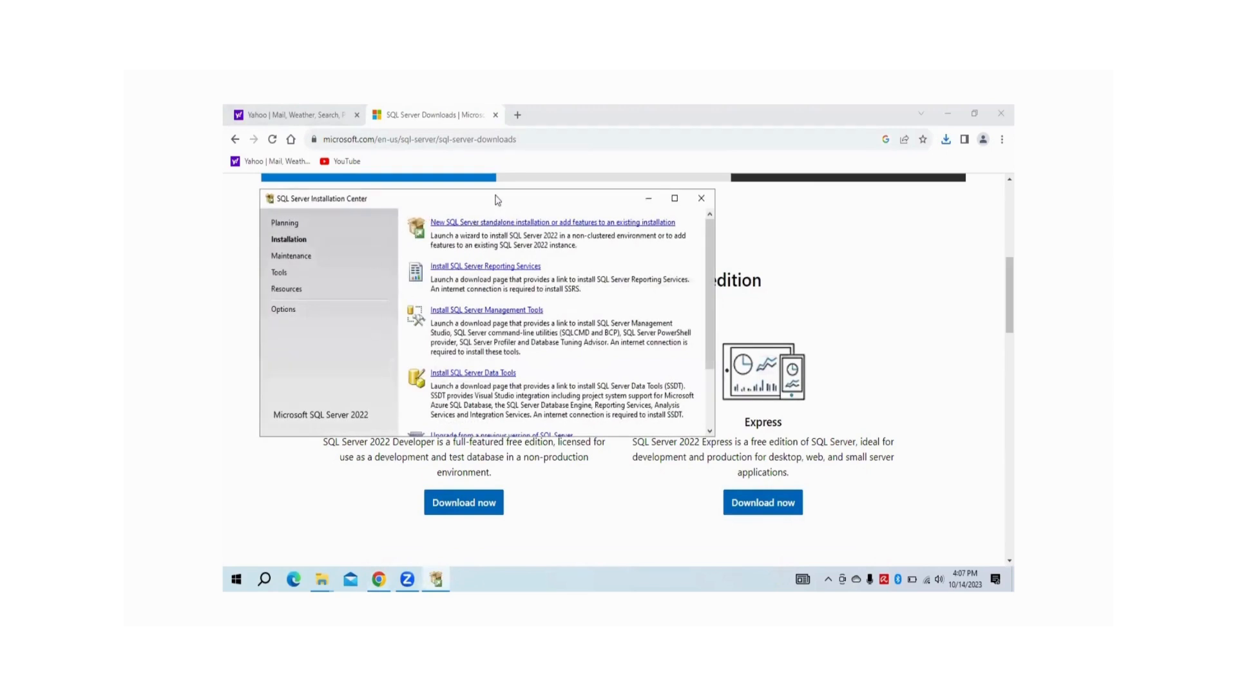
Launch a new standalone SQL Server installation from the Installation Center
drag(507, 202, 547, 213)
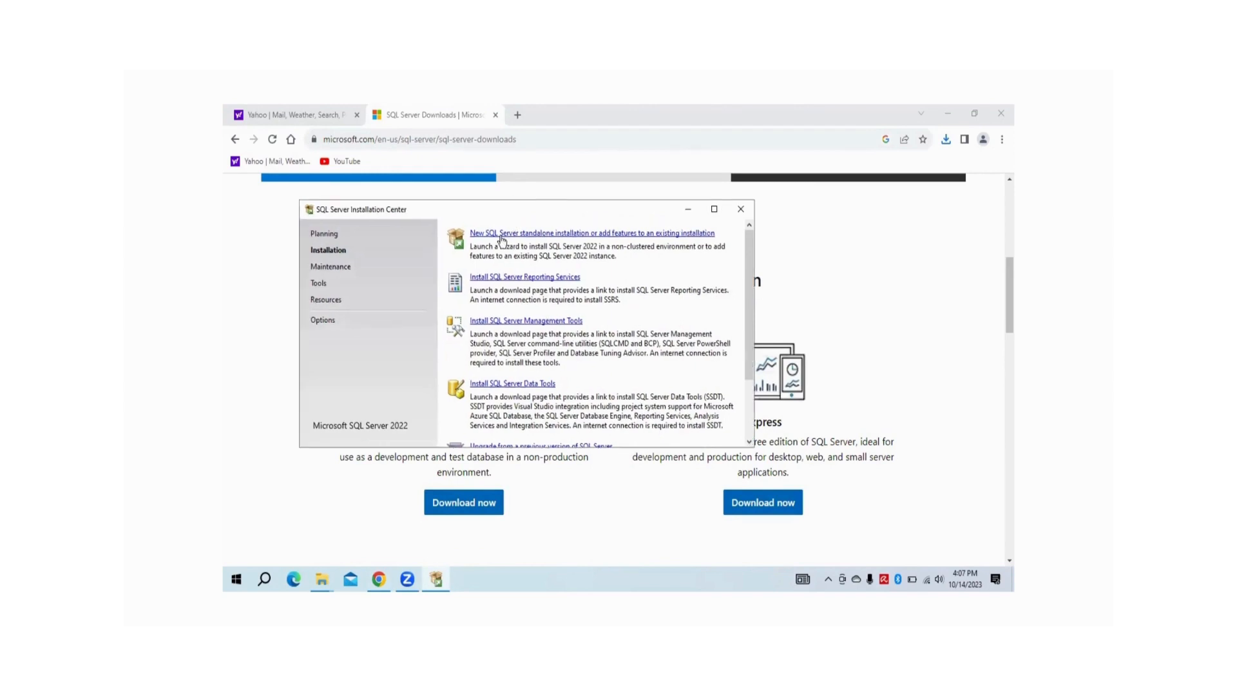
click(542, 234)
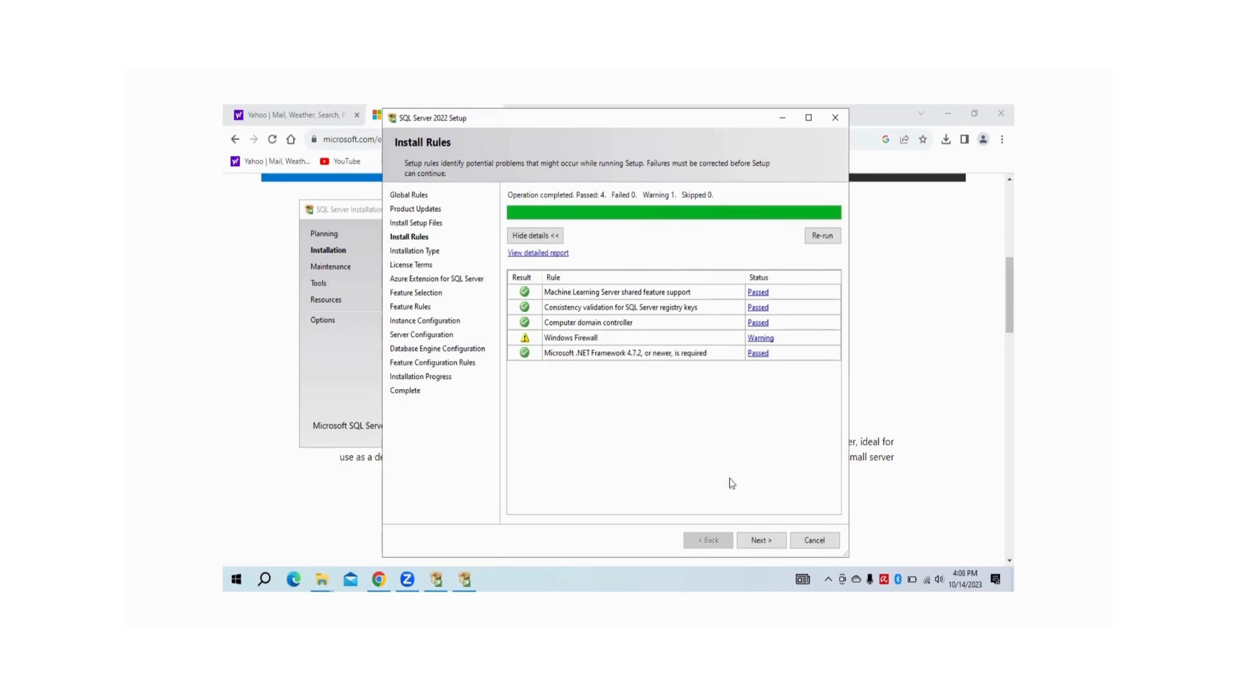
Continue past Install Rules (4 passed, one firewall warning) to the Installation Type page
click(760, 540)
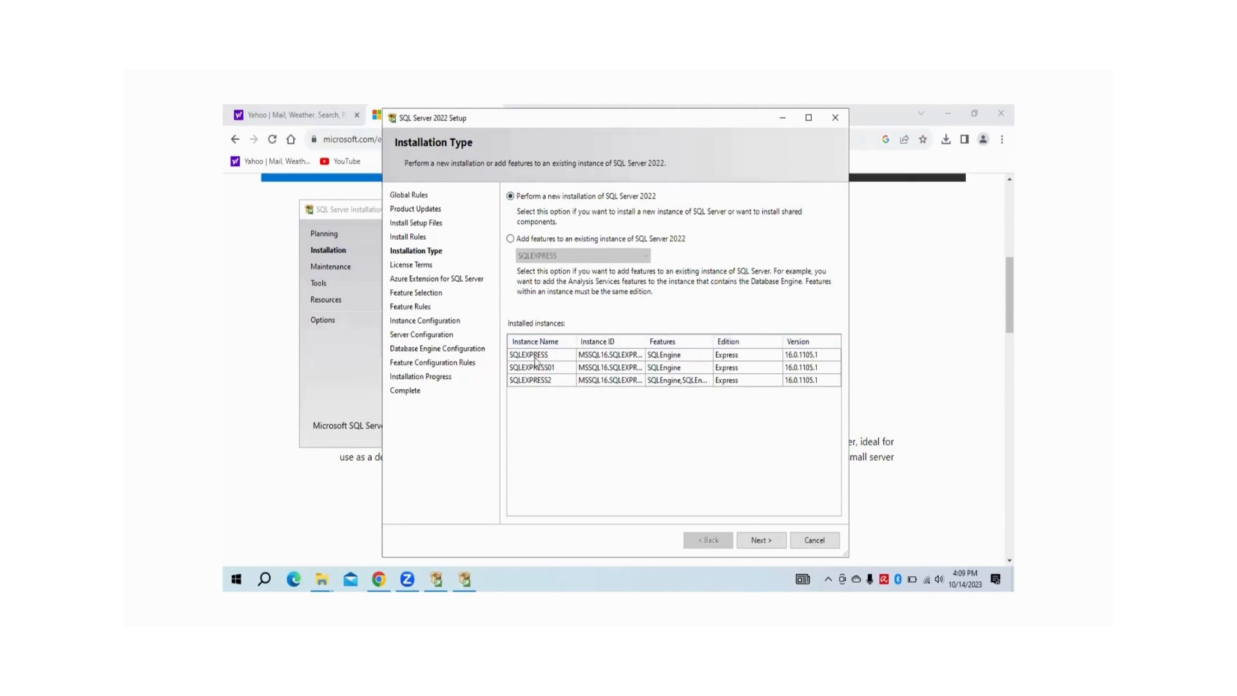
Keep a new SQL Server 2022 installation, accept the license terms and continue
click(760, 541)
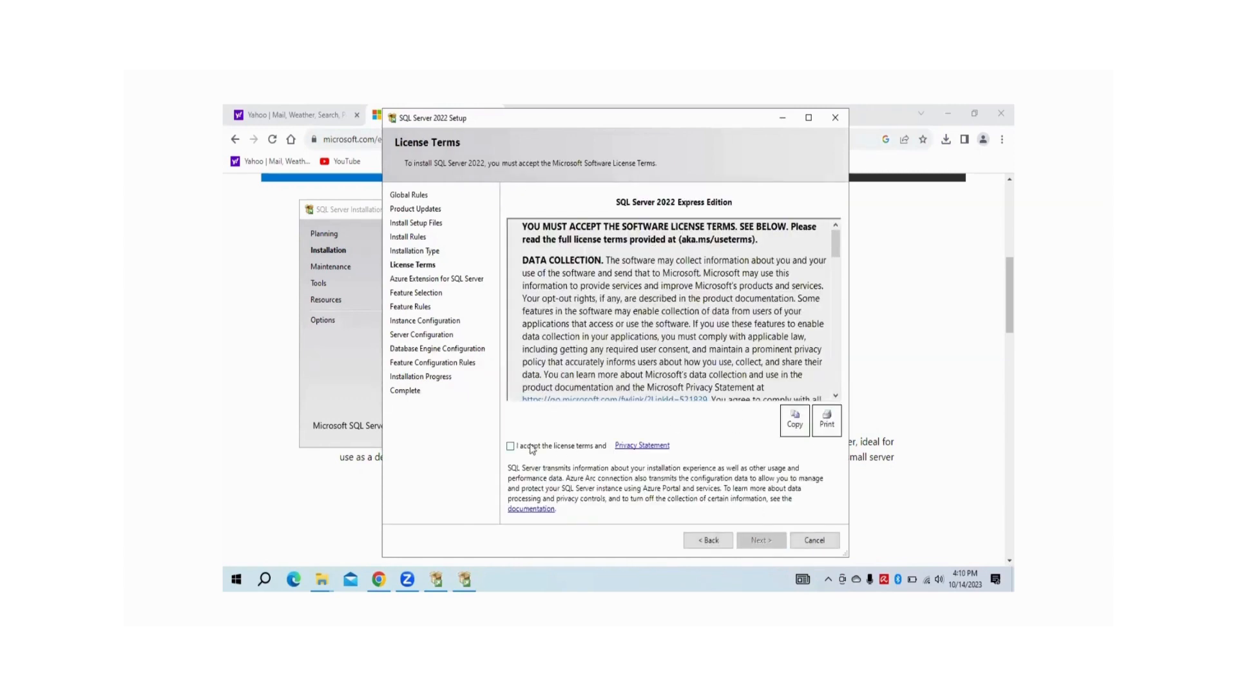
click(510, 445)
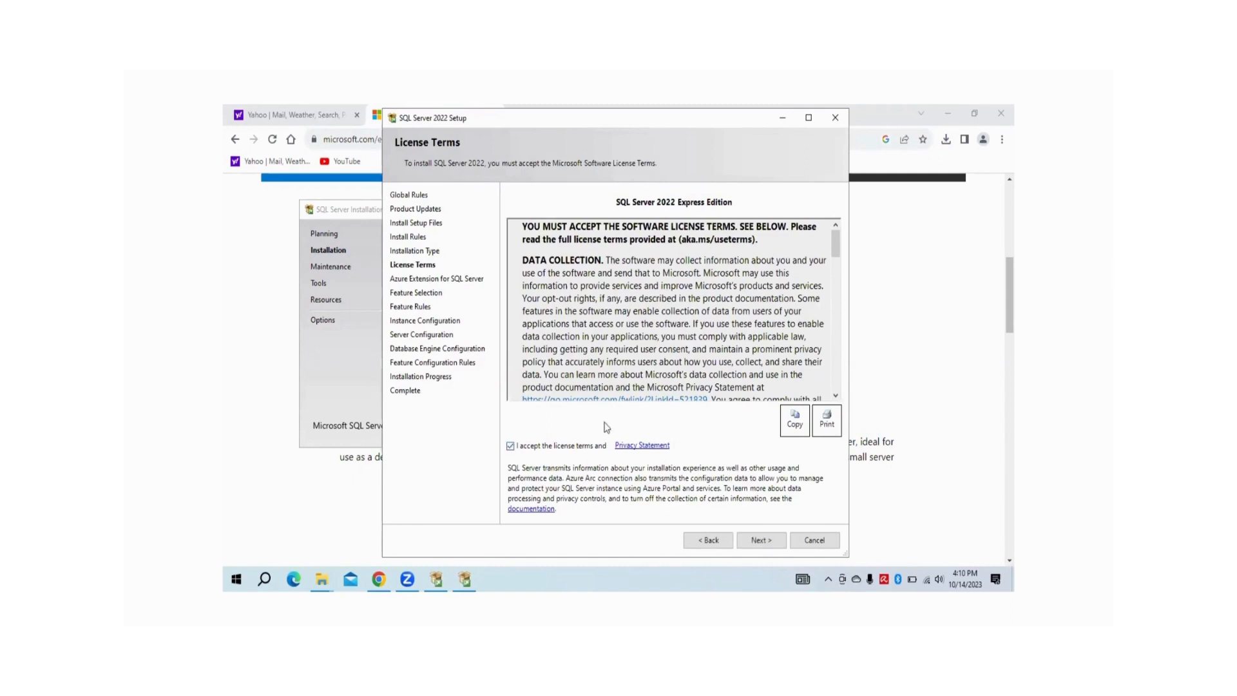
click(767, 544)
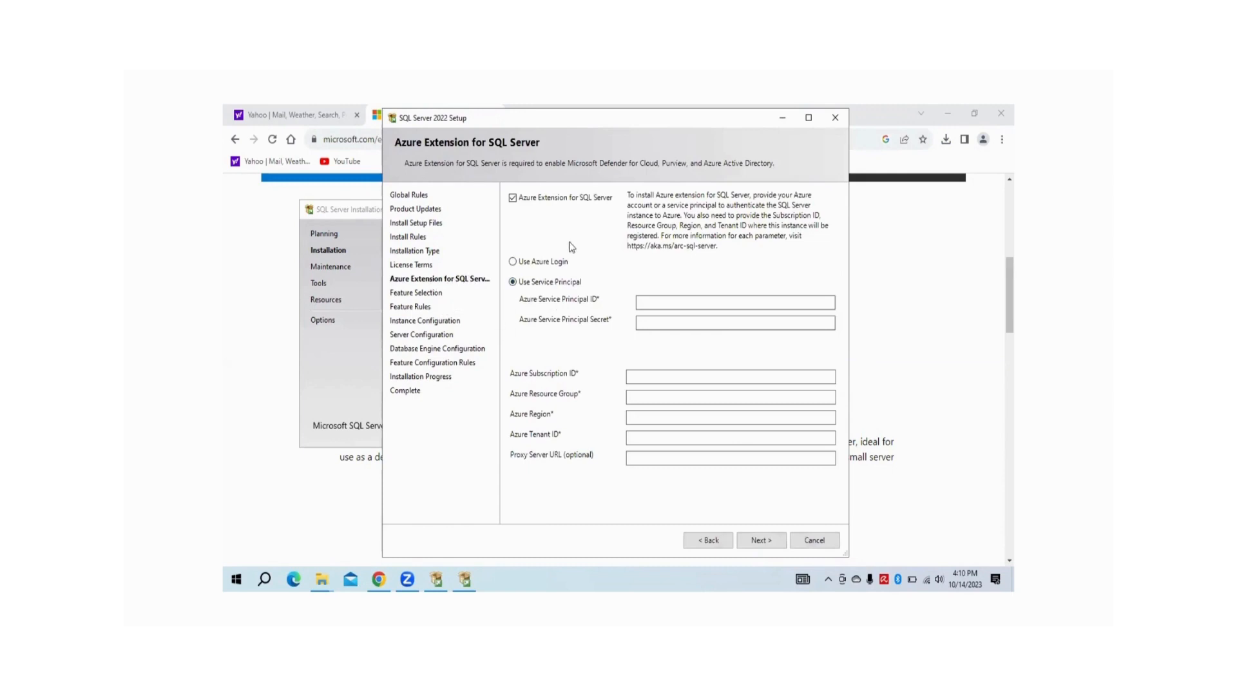
Uncheck Azure Extension for SQL Server and continue to Feature Selection
click(512, 200)
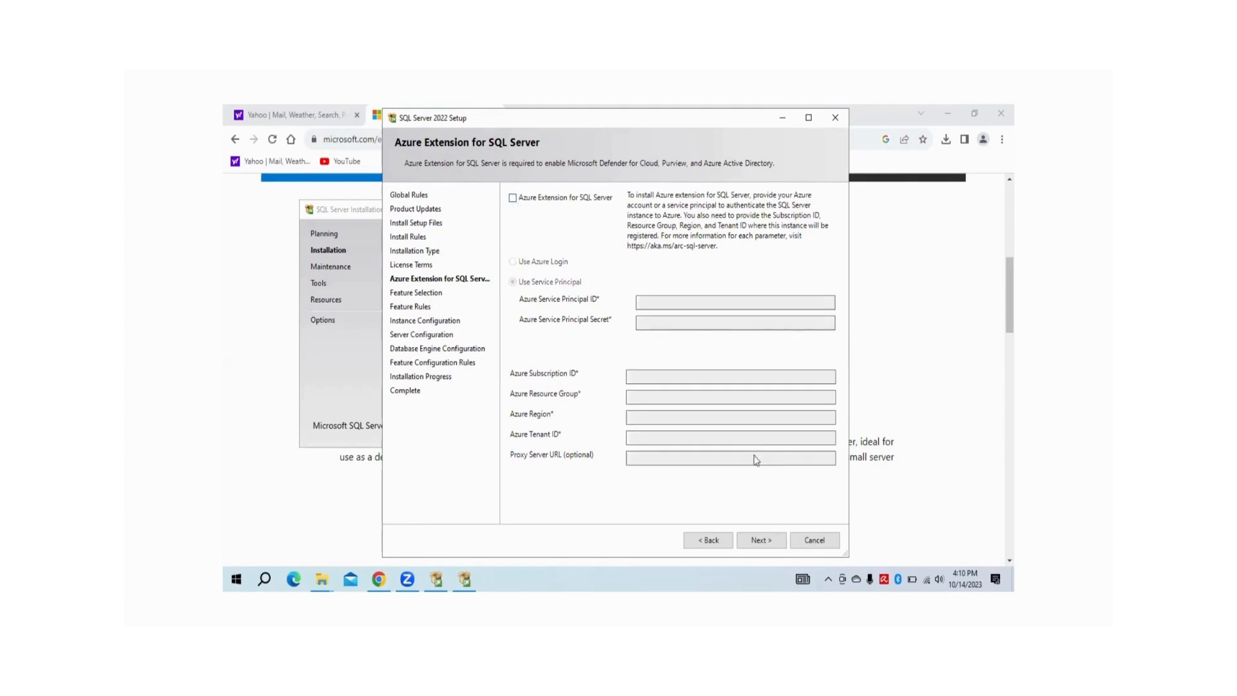
click(760, 540)
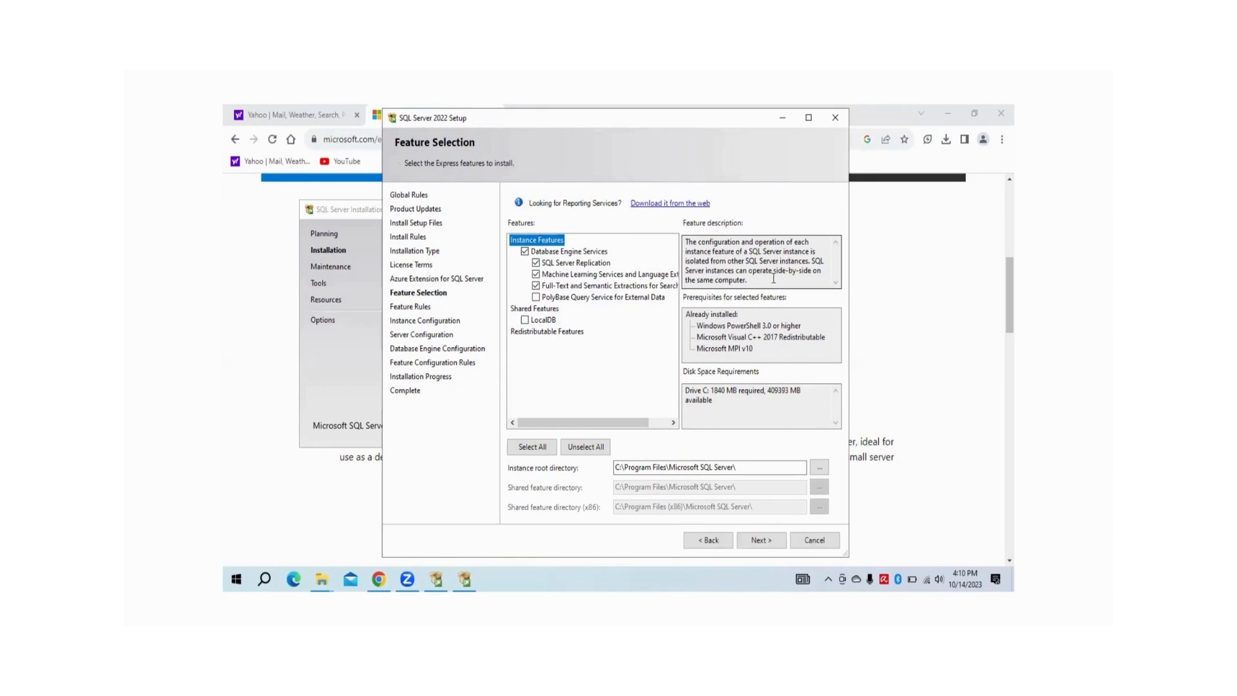
Keep the default Database Engine, Replication, Machine Learning and Full-Text features and continue
click(582, 275)
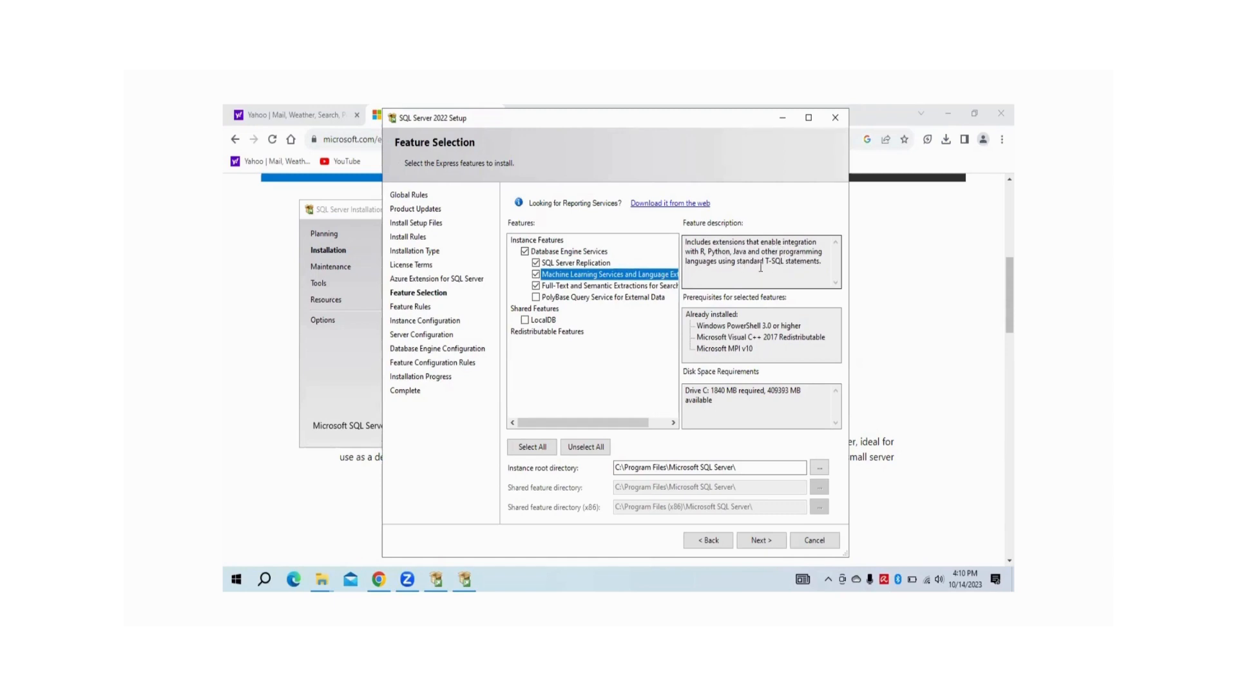
click(559, 253)
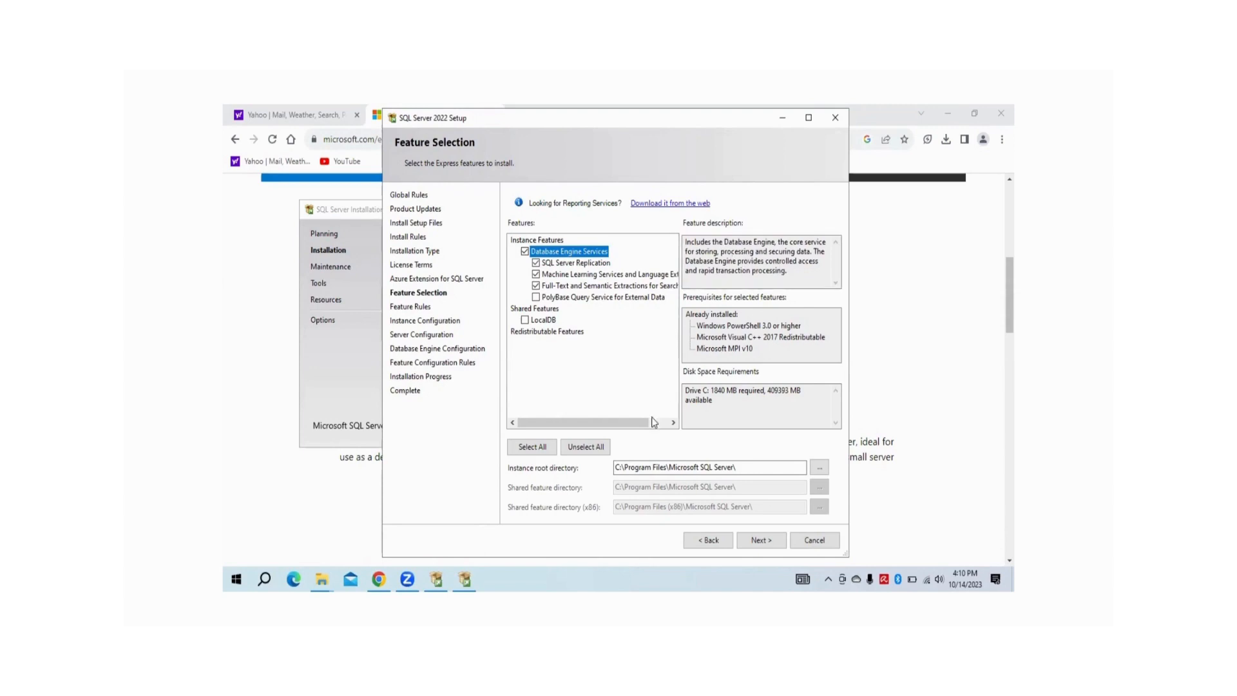
drag(599, 421, 605, 414)
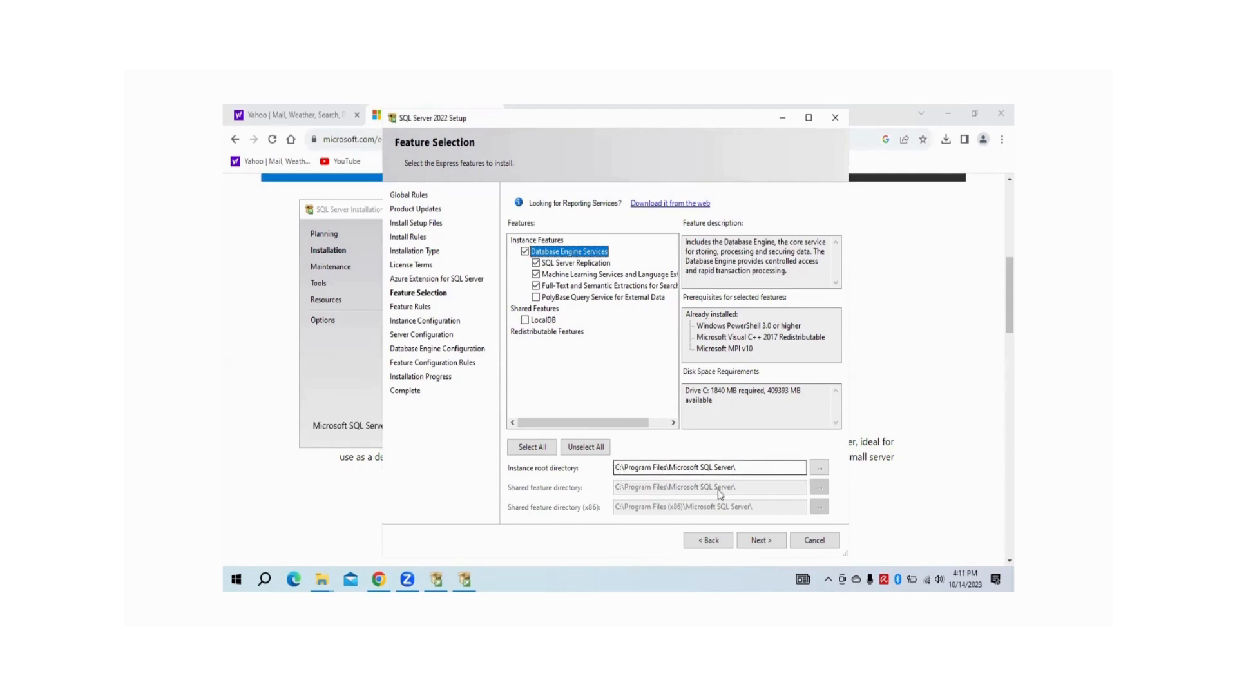
click(760, 541)
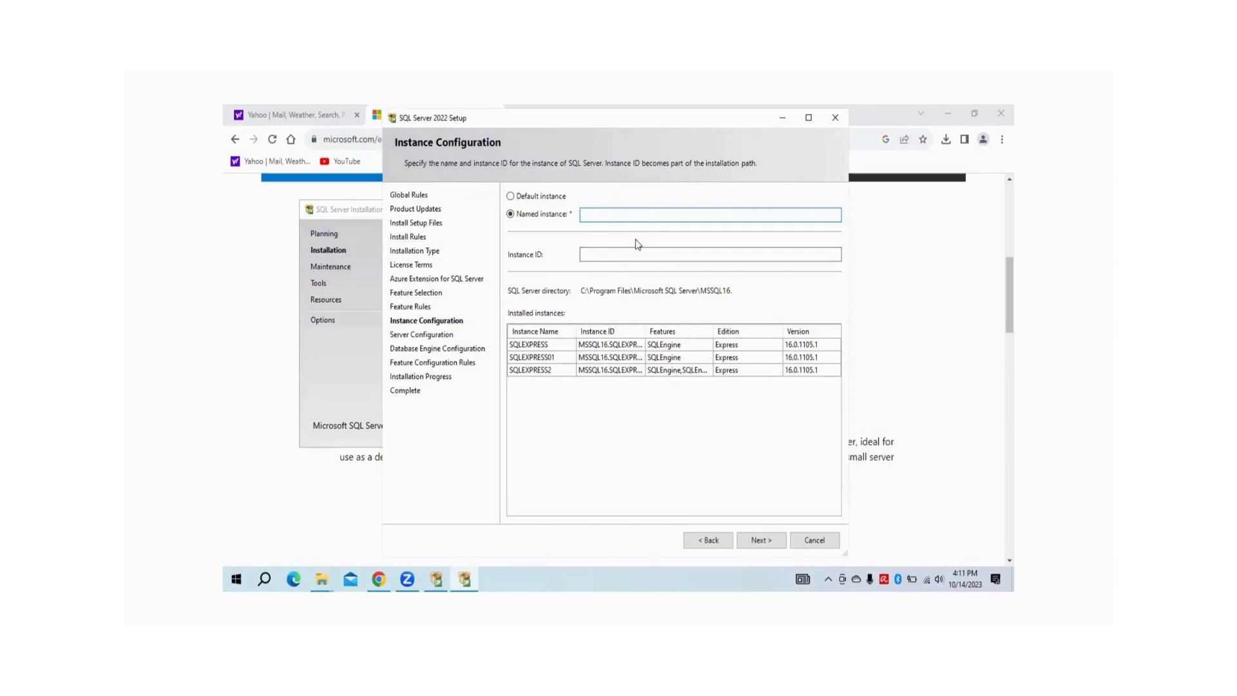
Configure named instance SQLEXPRESS3 with instance ID SQLEXPRESS3 and continue
click(510, 197)
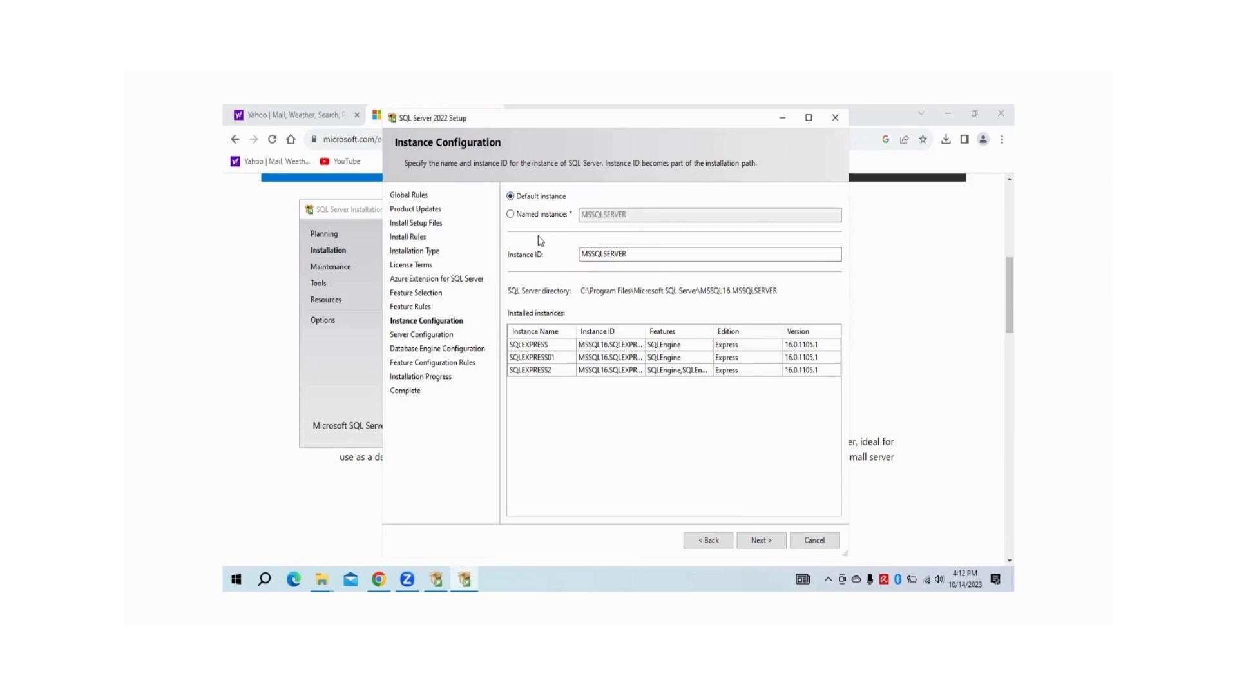
click(511, 214)
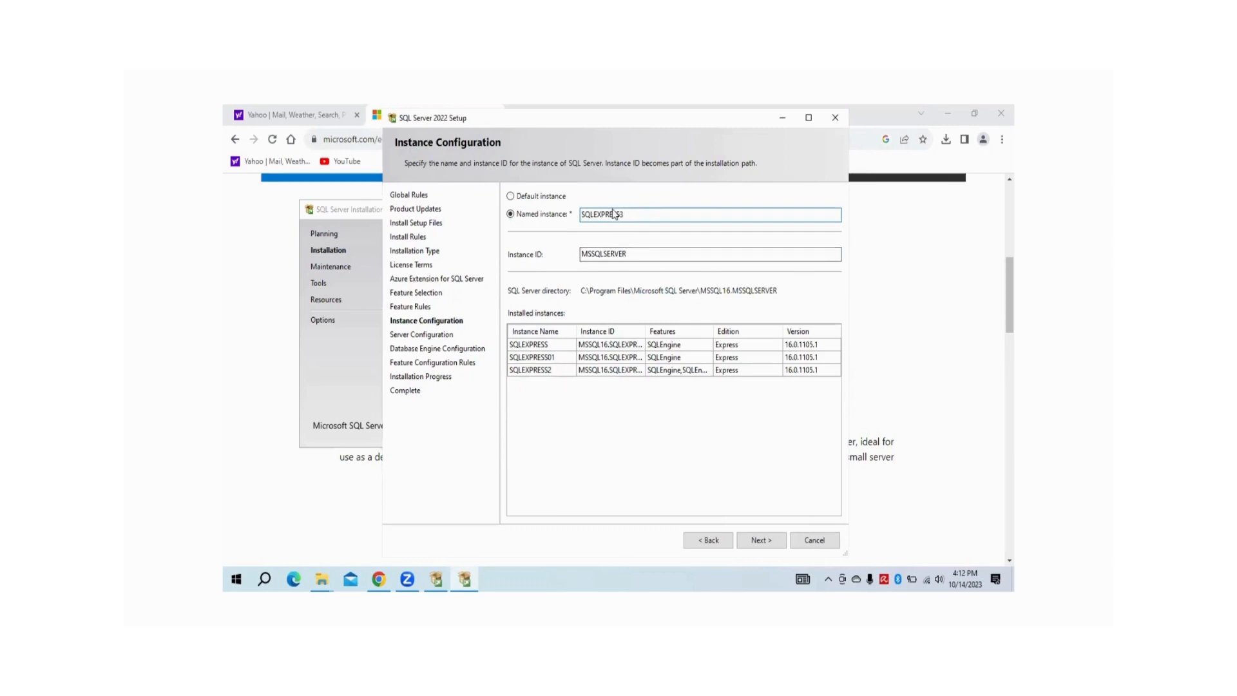
click(626, 252)
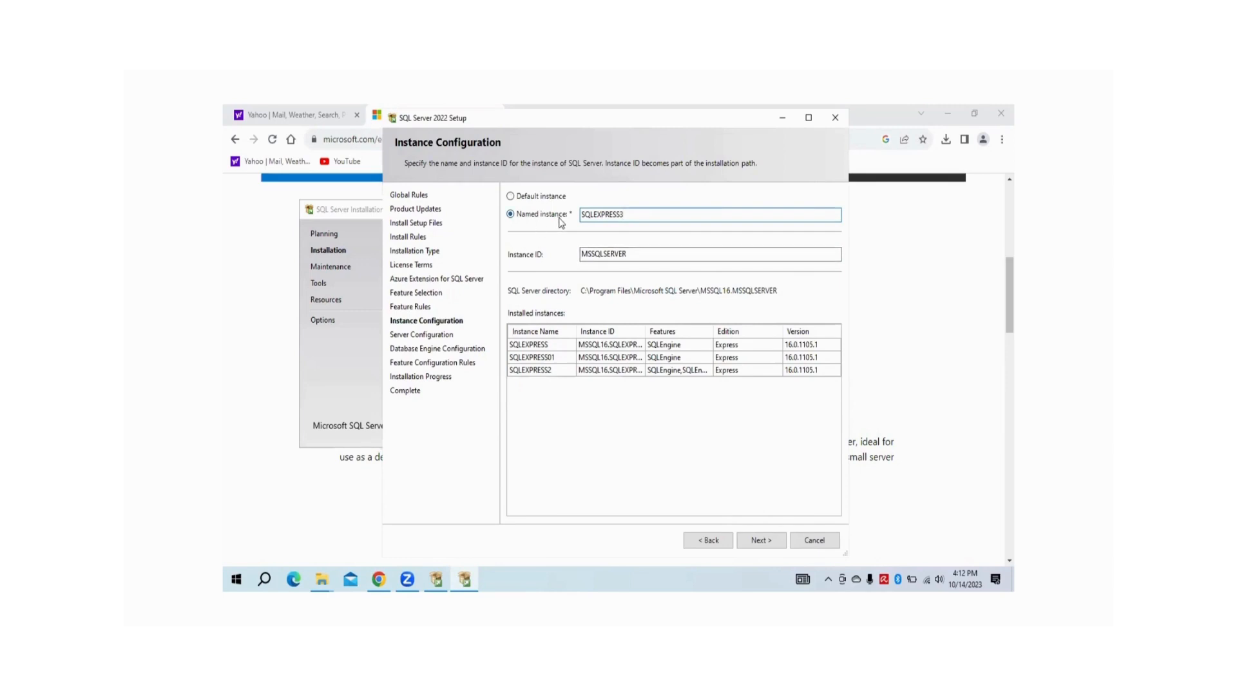
click(635, 255)
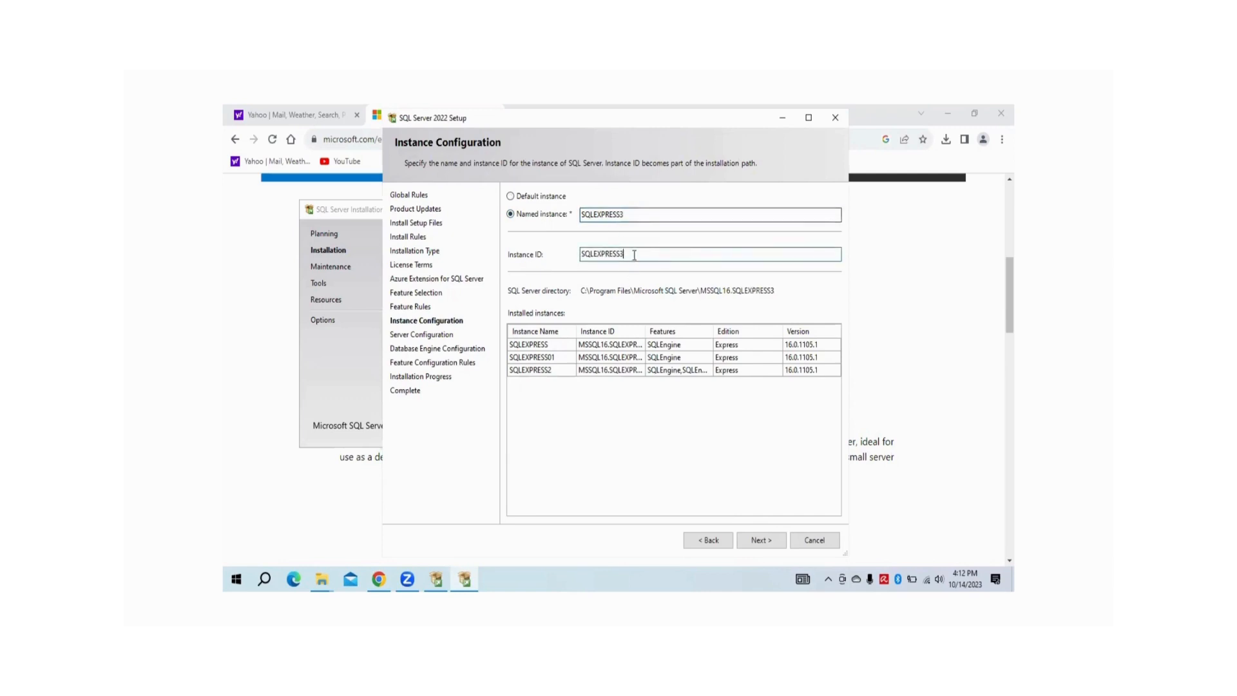
click(767, 541)
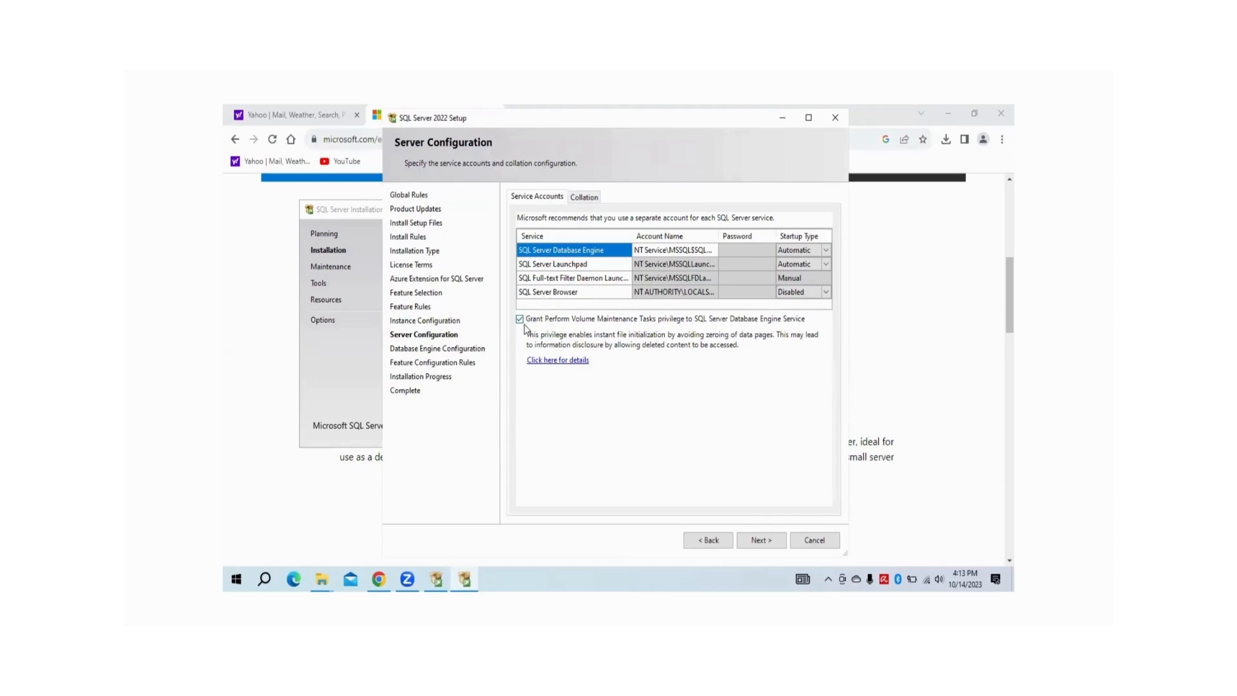
Keep the default service accounts and continue to Database Engine Configuration
click(754, 539)
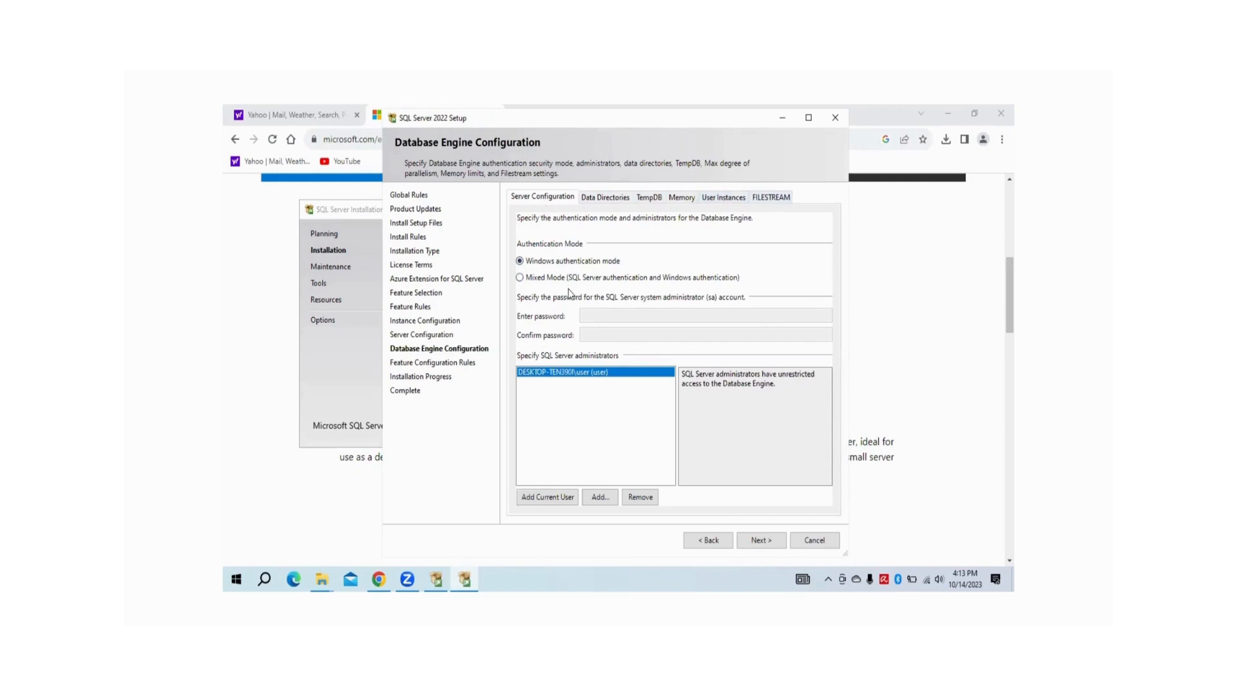
Switch to Mixed Mode authentication and enter and confirm the sa password
click(519, 278)
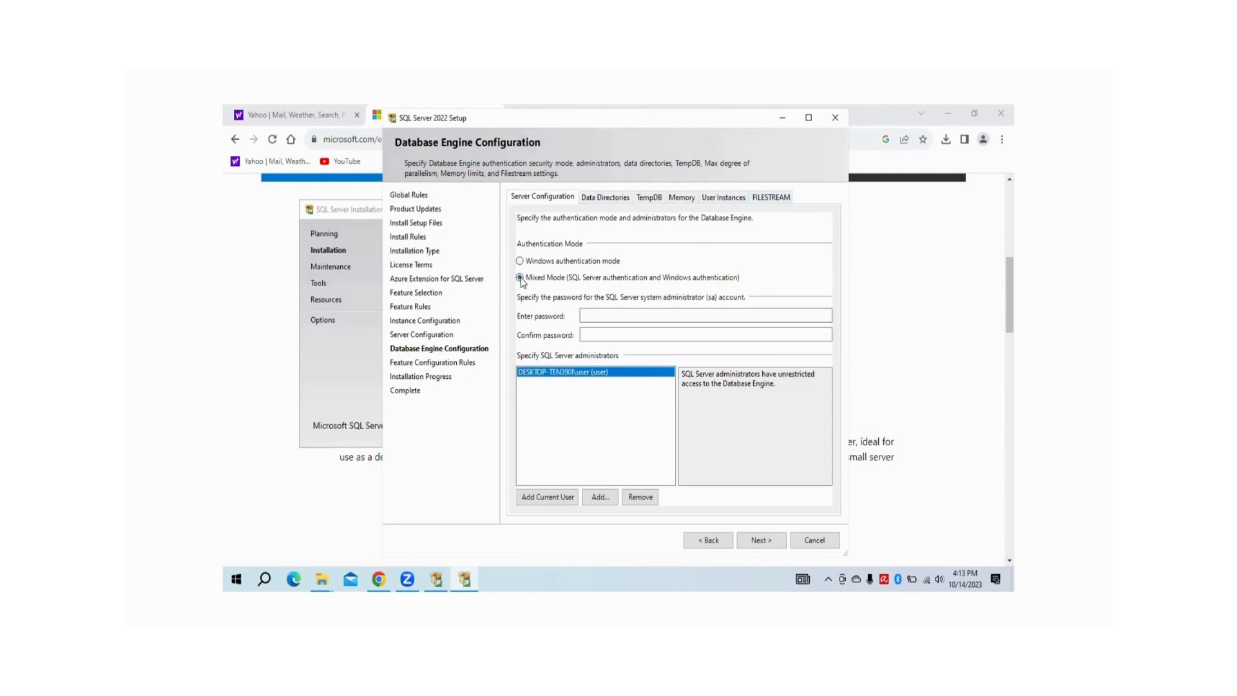
click(611, 314)
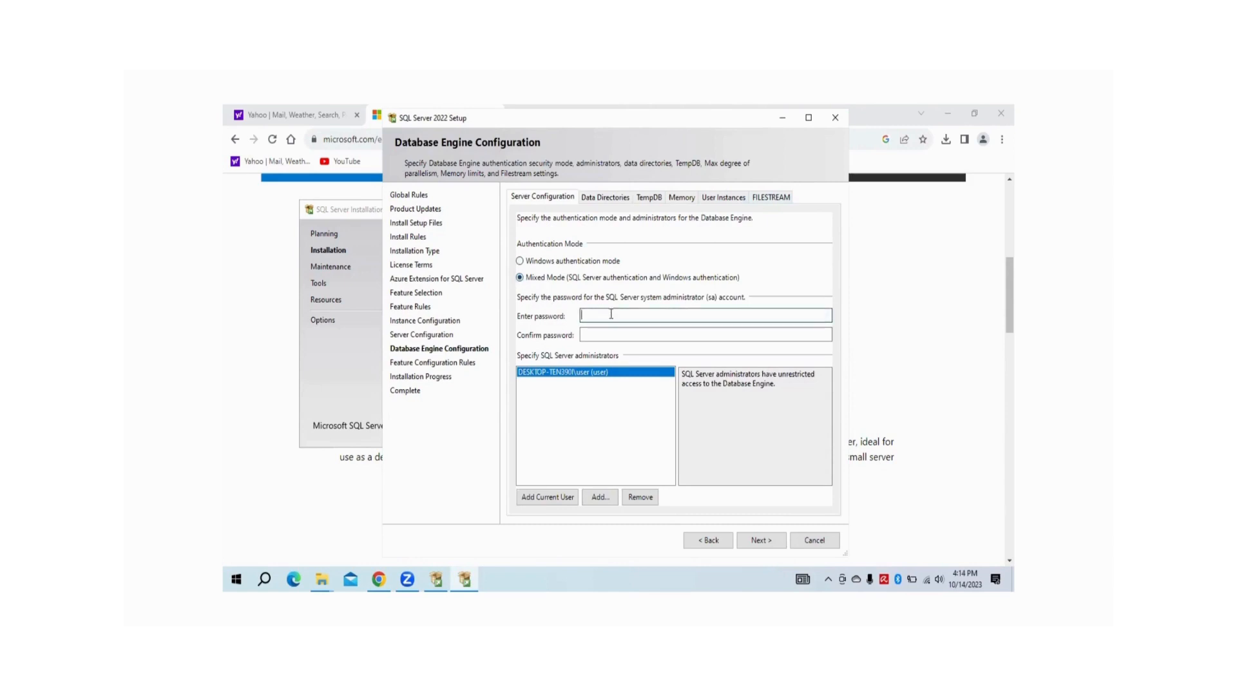
key(Tab)
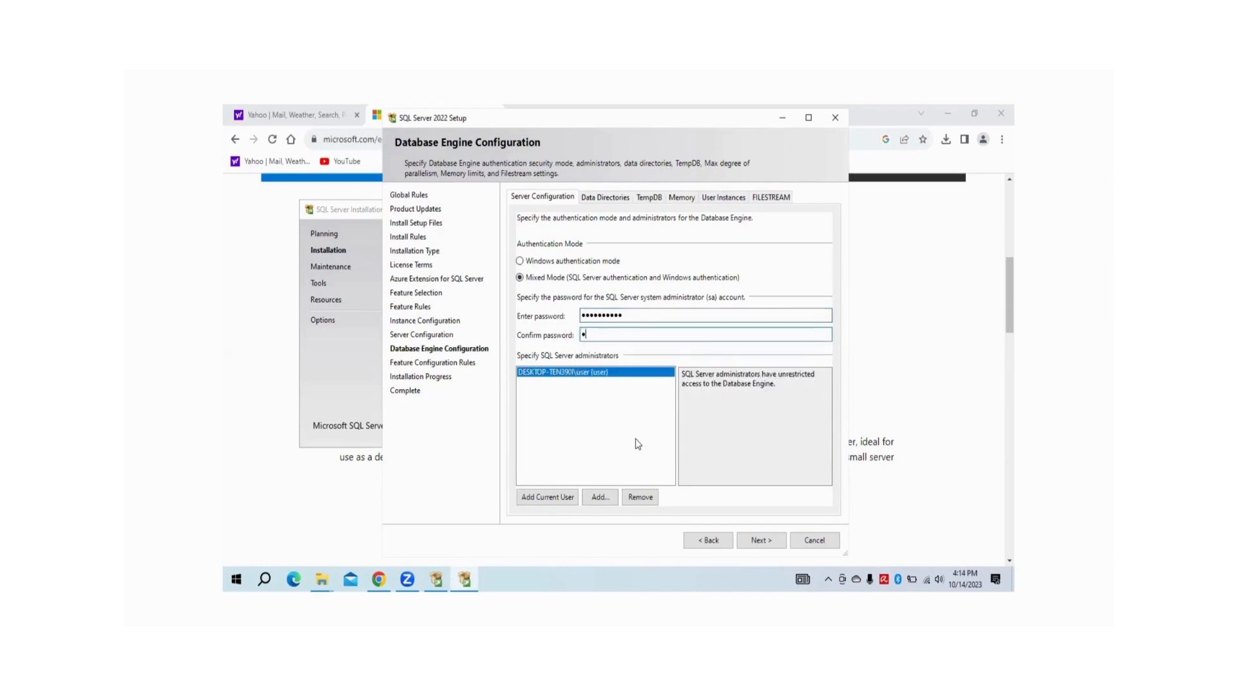
click(606, 199)
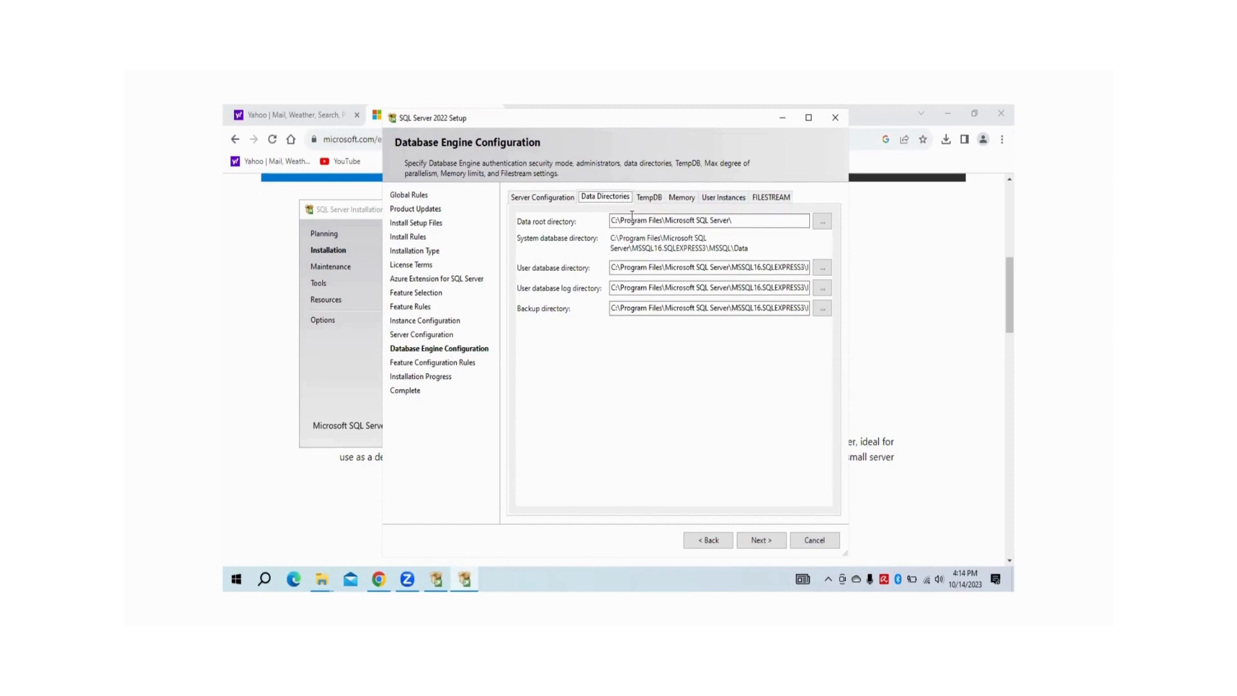
Browse Local Disk (C:) > Program Files to keep the data root at C:\Program Files\Microsoft SQL Server
click(822, 224)
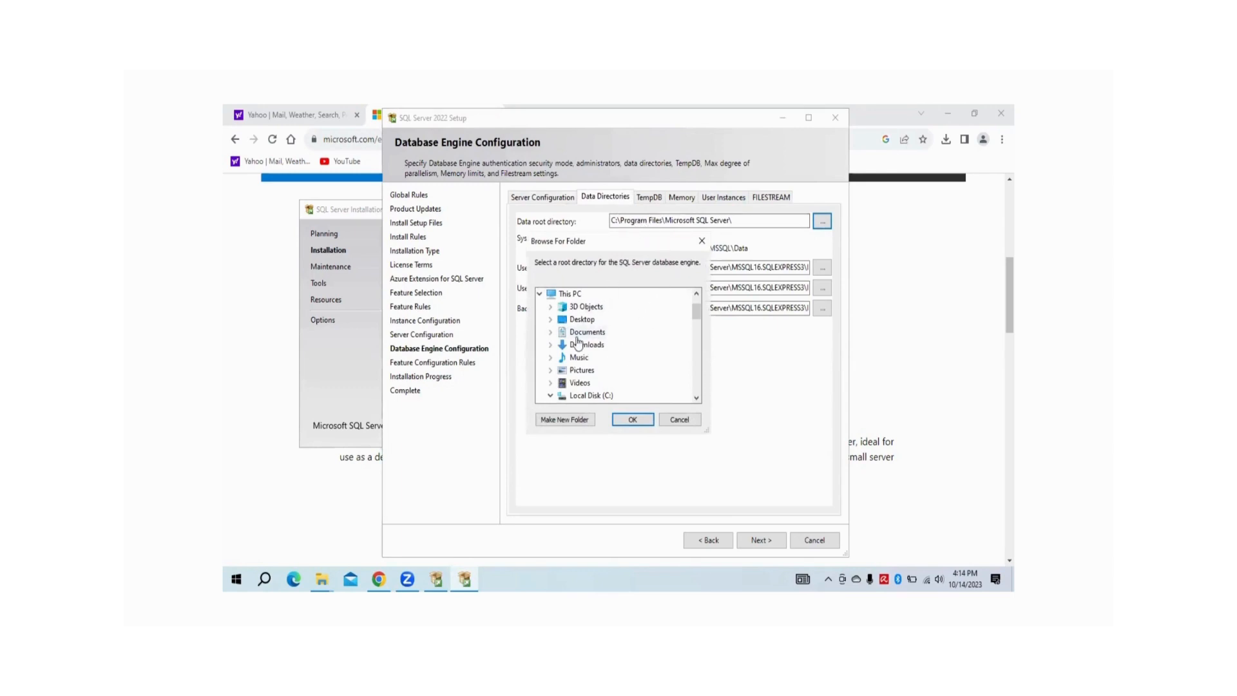
scroll(577, 343, down, 1)
scroll(578, 344, up, 1)
scroll(578, 342, up, 1)
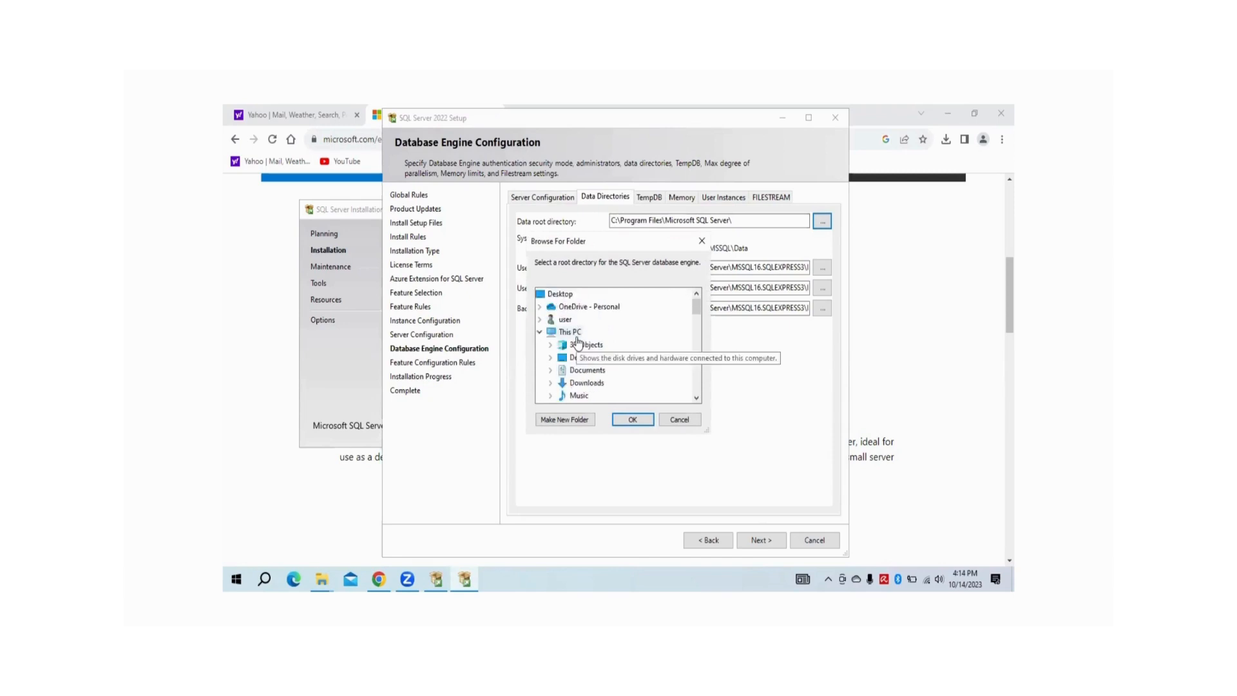
scroll(578, 342, down, 2)
click(590, 358)
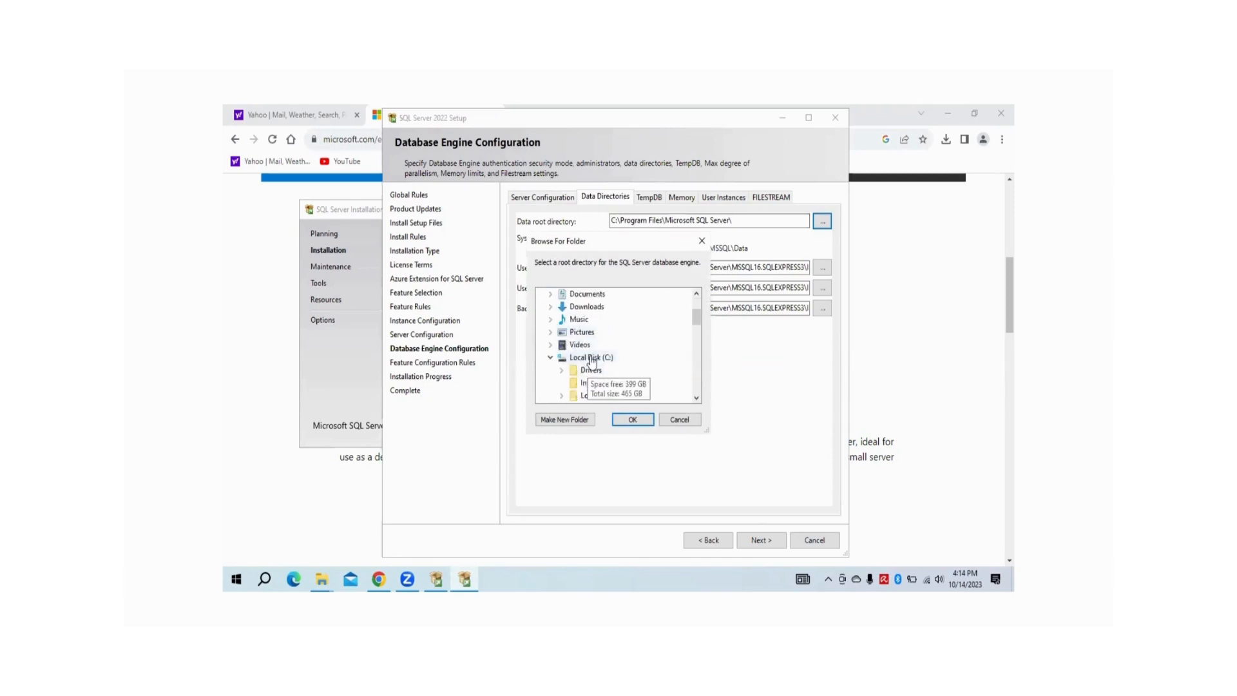
scroll(590, 367, down, 1)
click(590, 384)
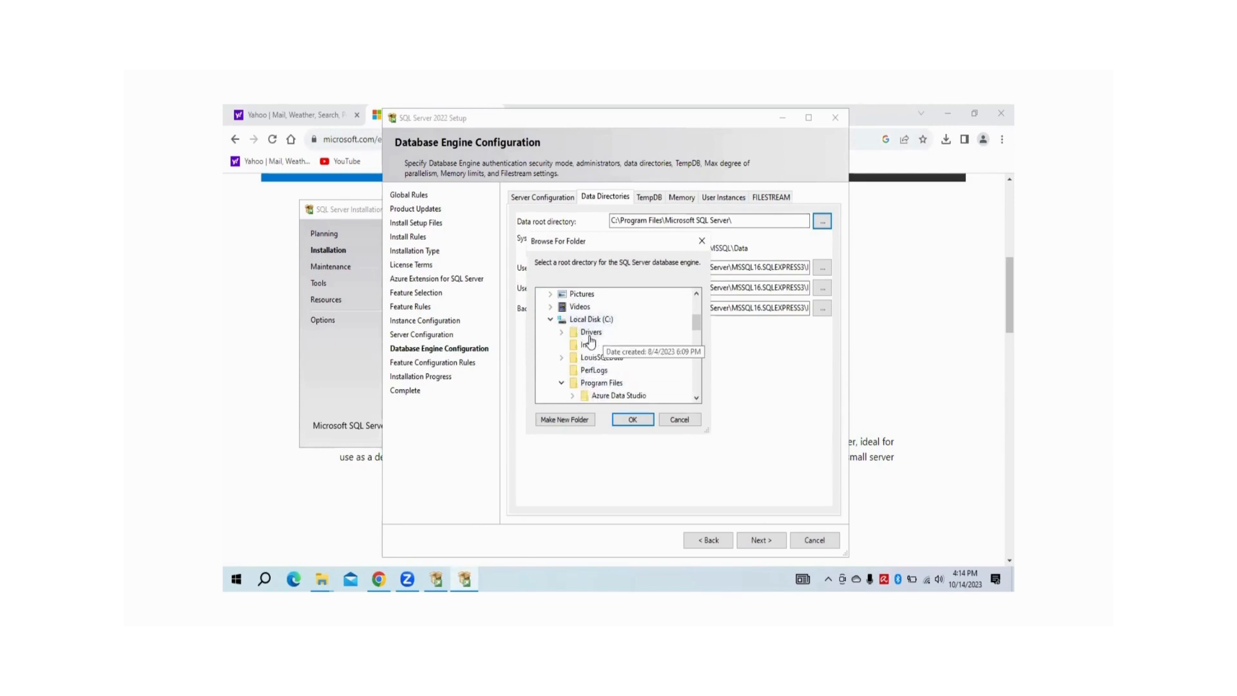
click(630, 420)
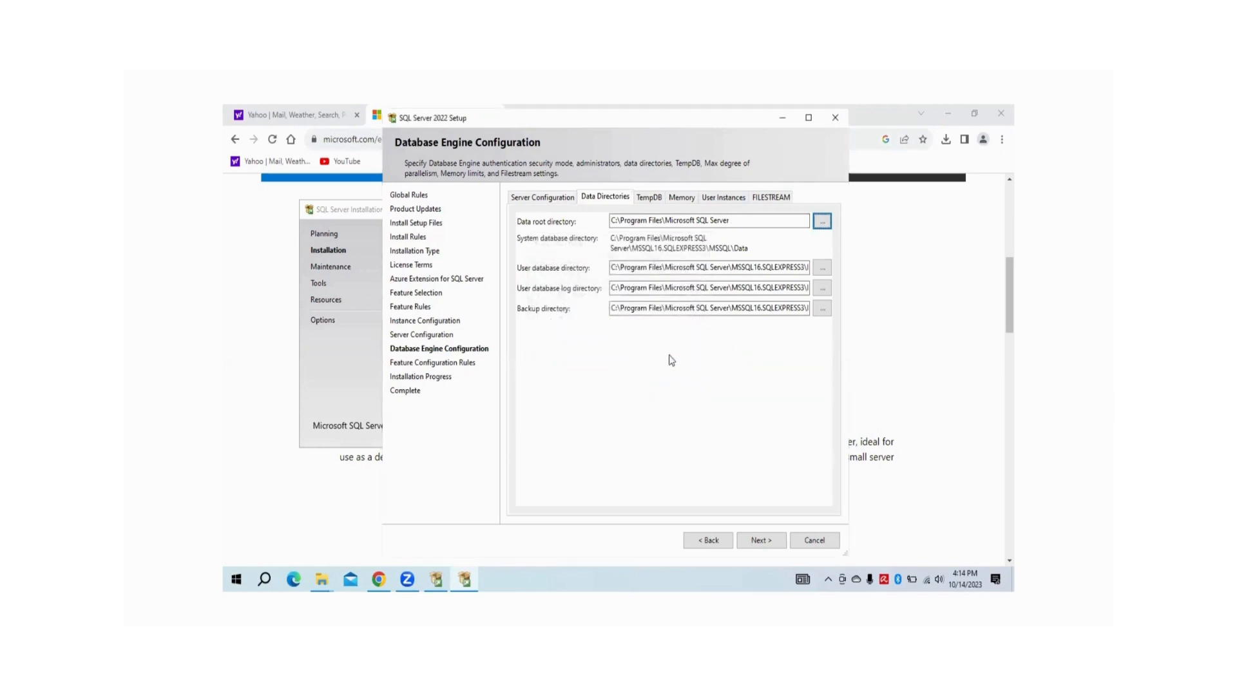
Review TempDB, then choose Recommended server memory: 0 MB minimum, 1410 MB maximum
click(649, 198)
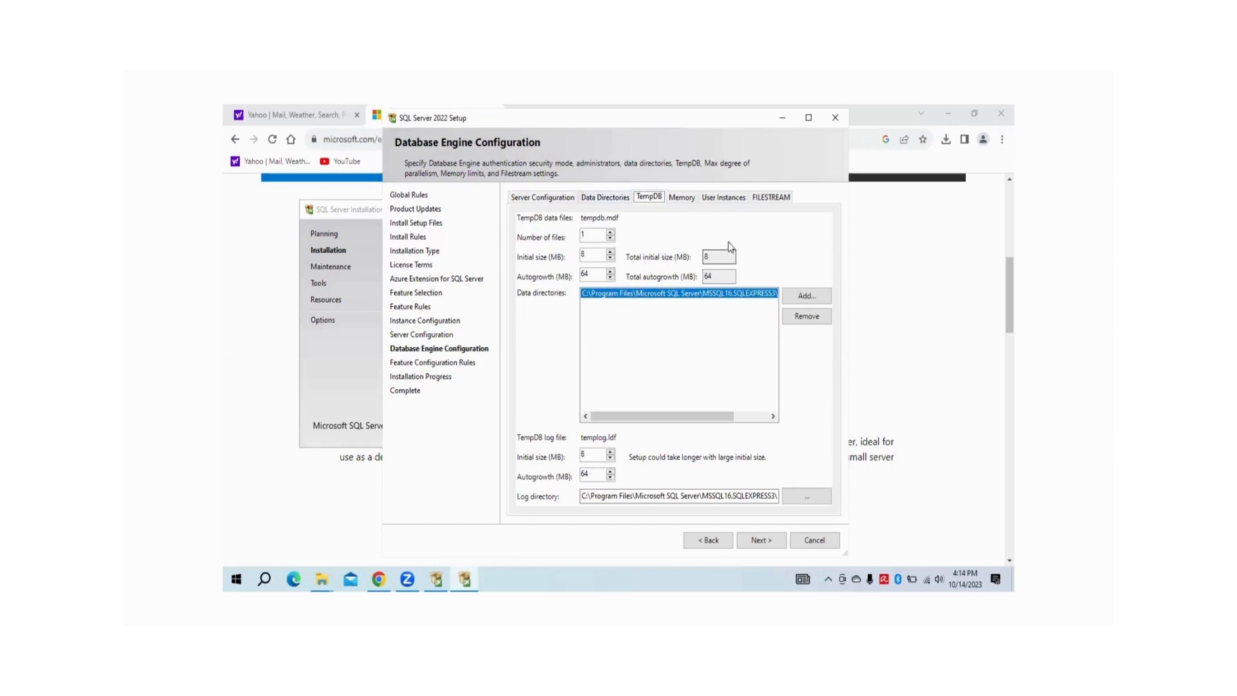
click(679, 198)
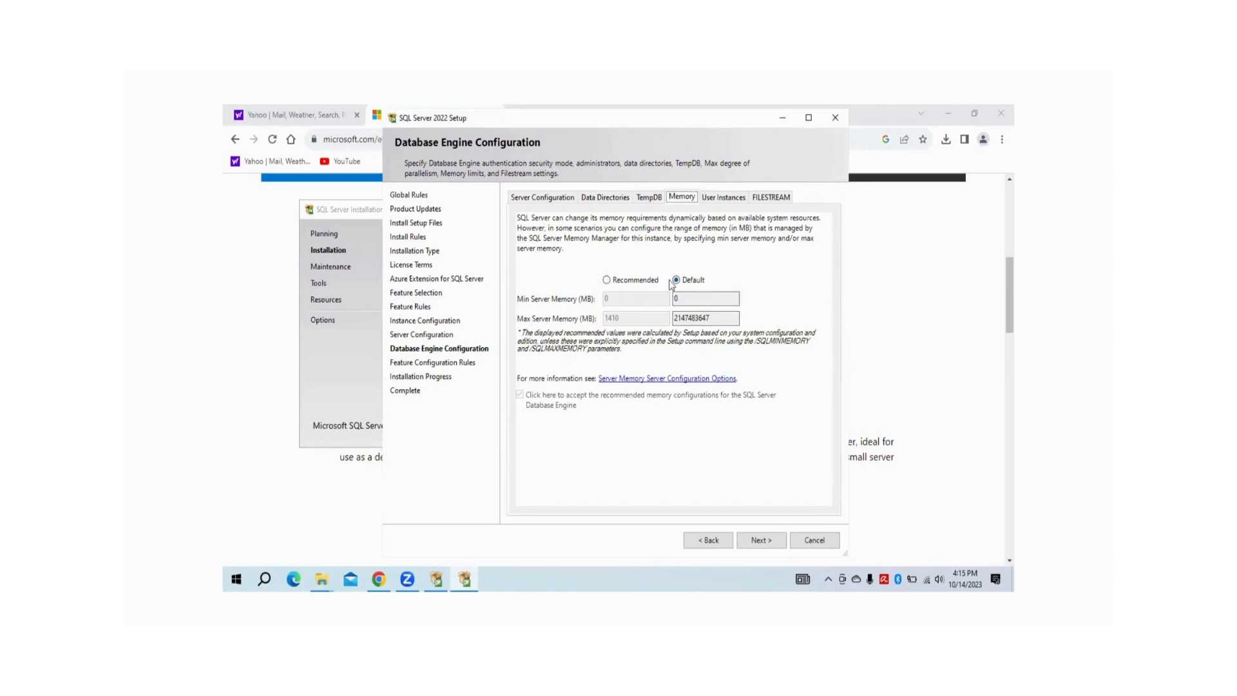
click(606, 280)
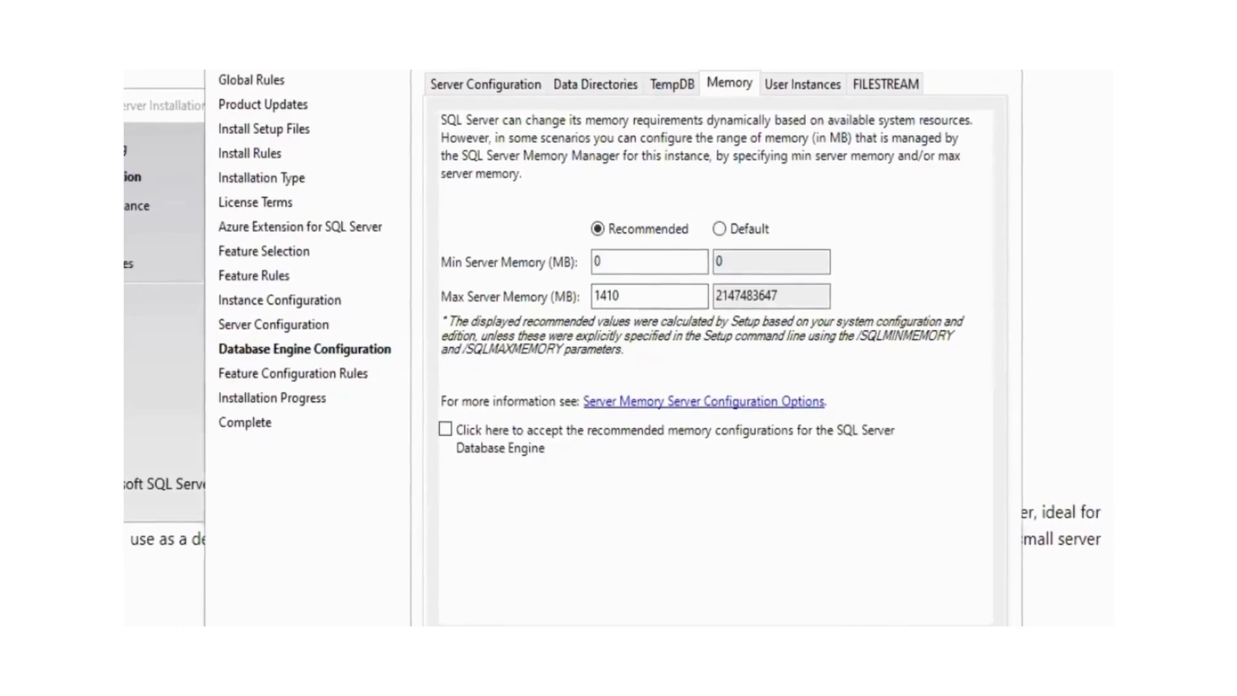
Check Windows Settings' System > About page, showing 8.00 GB installed RAM on a 64-bit system
key(super)
key(super+i)
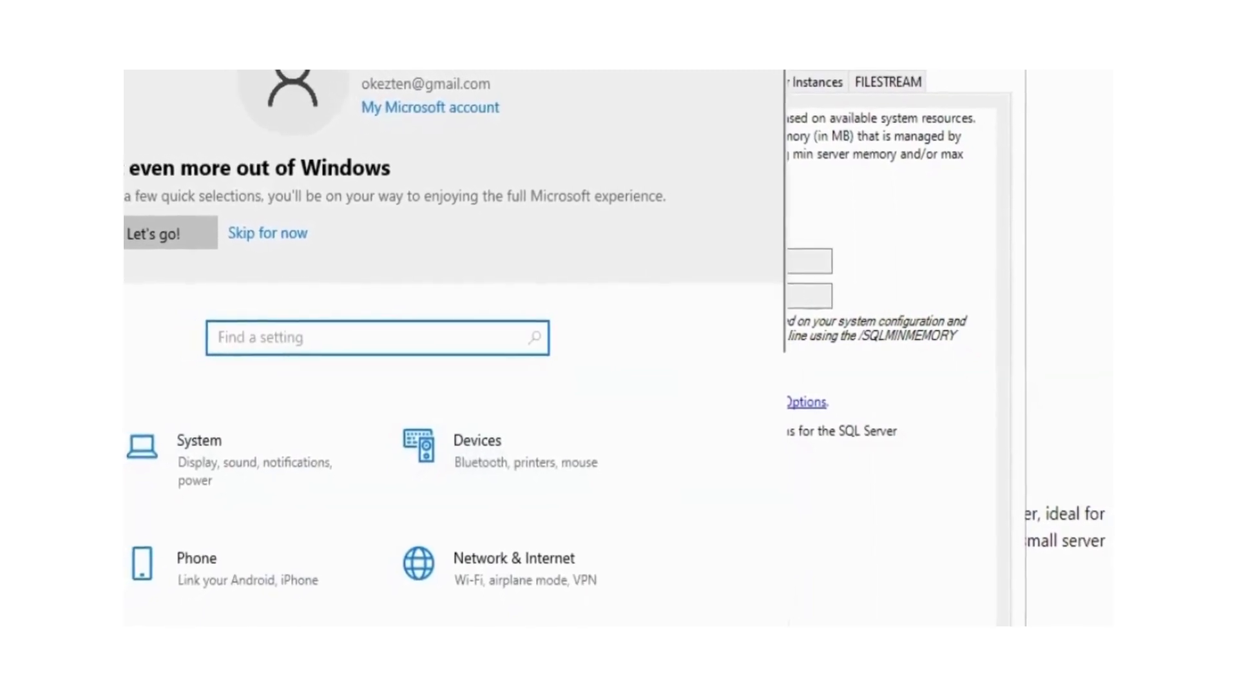
scroll(540, 432, down, 2)
scroll(540, 431, down, 3)
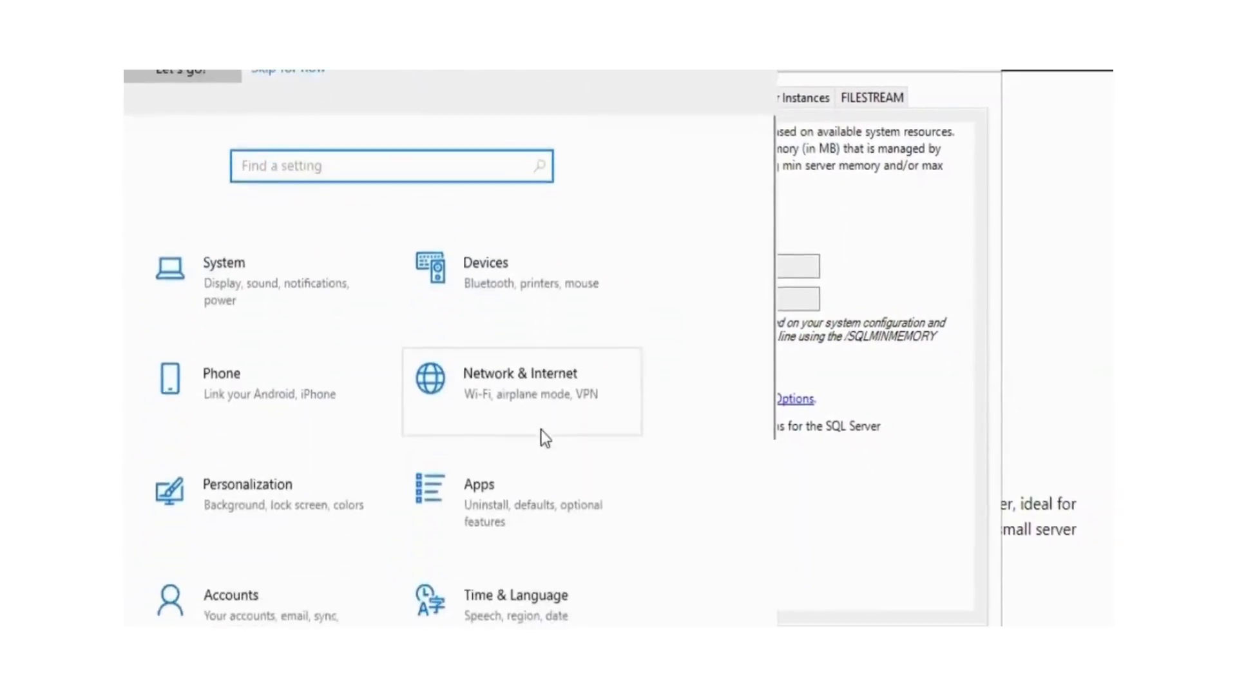
click(242, 149)
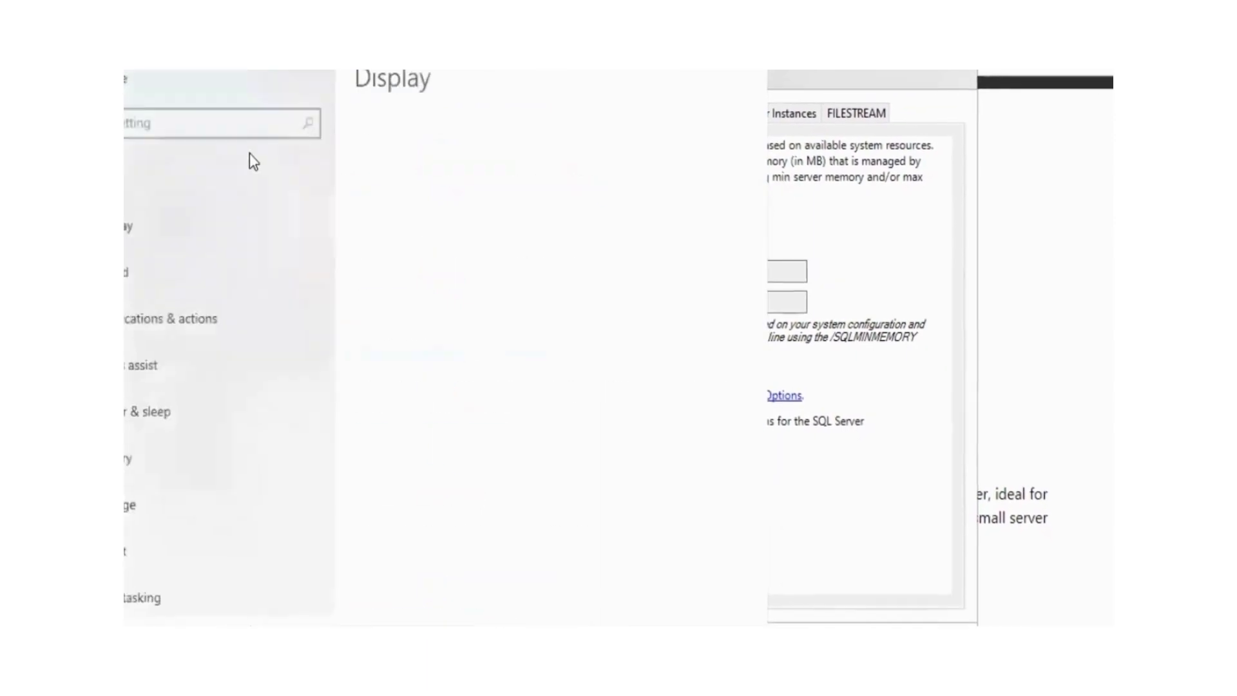
scroll(184, 384, down, 5)
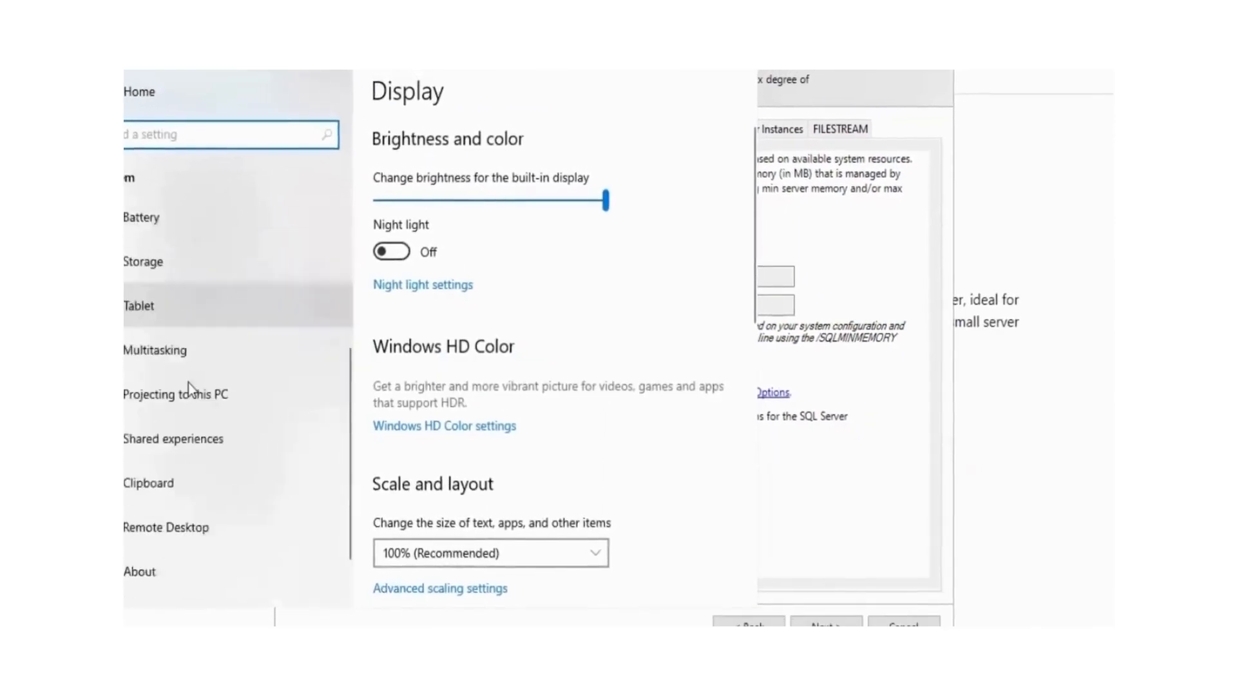
click(175, 496)
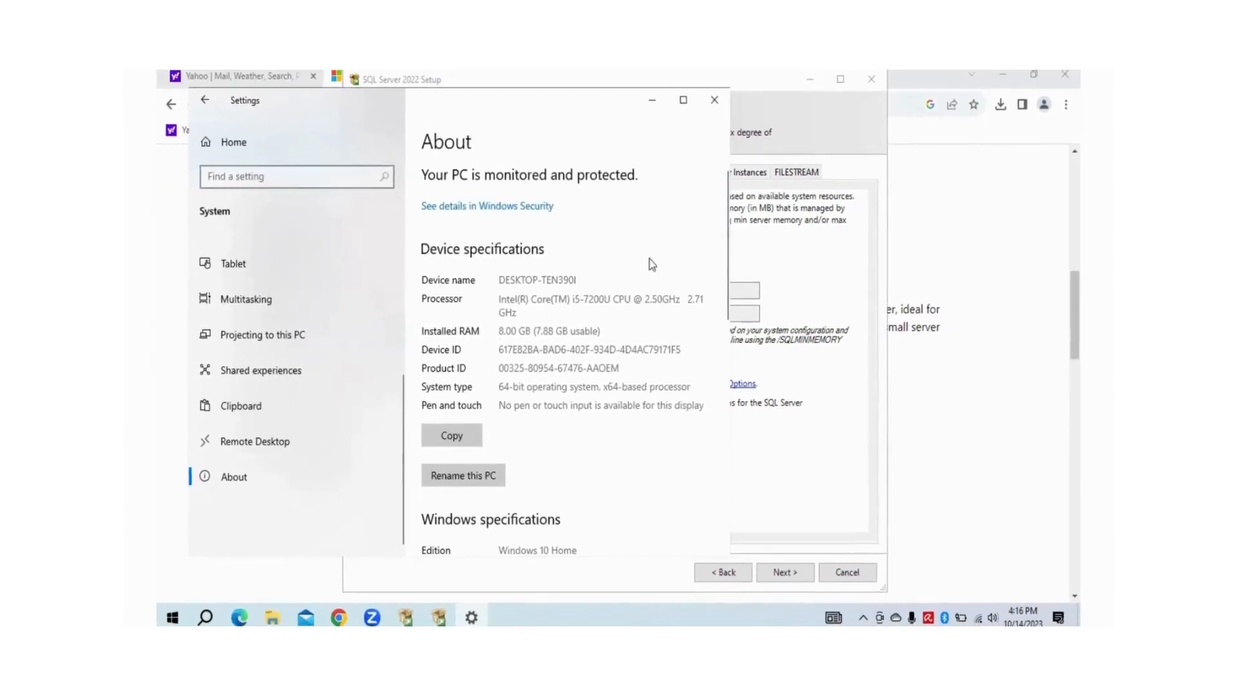
Set Max Server Memory to 6000 MB and accept the recommended memory configuration
click(713, 99)
click(640, 313)
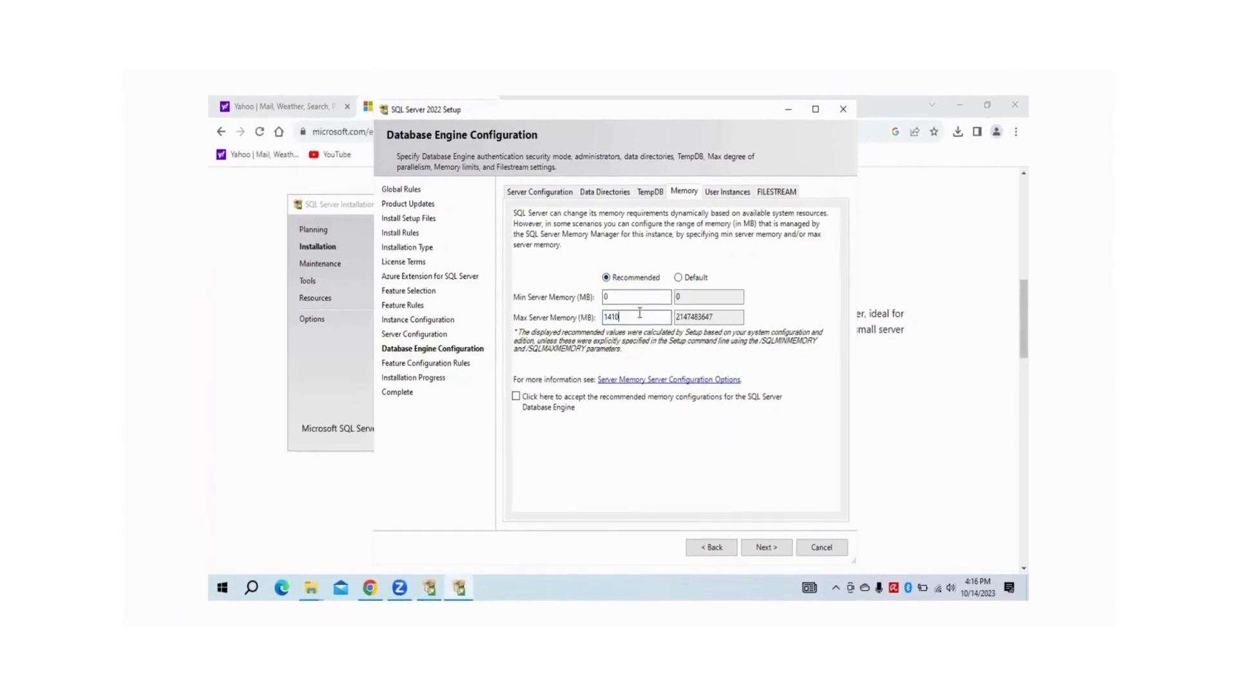
key(BackSpace)
key(BackSpace)
key(BackSpace)
key(BackSpace)
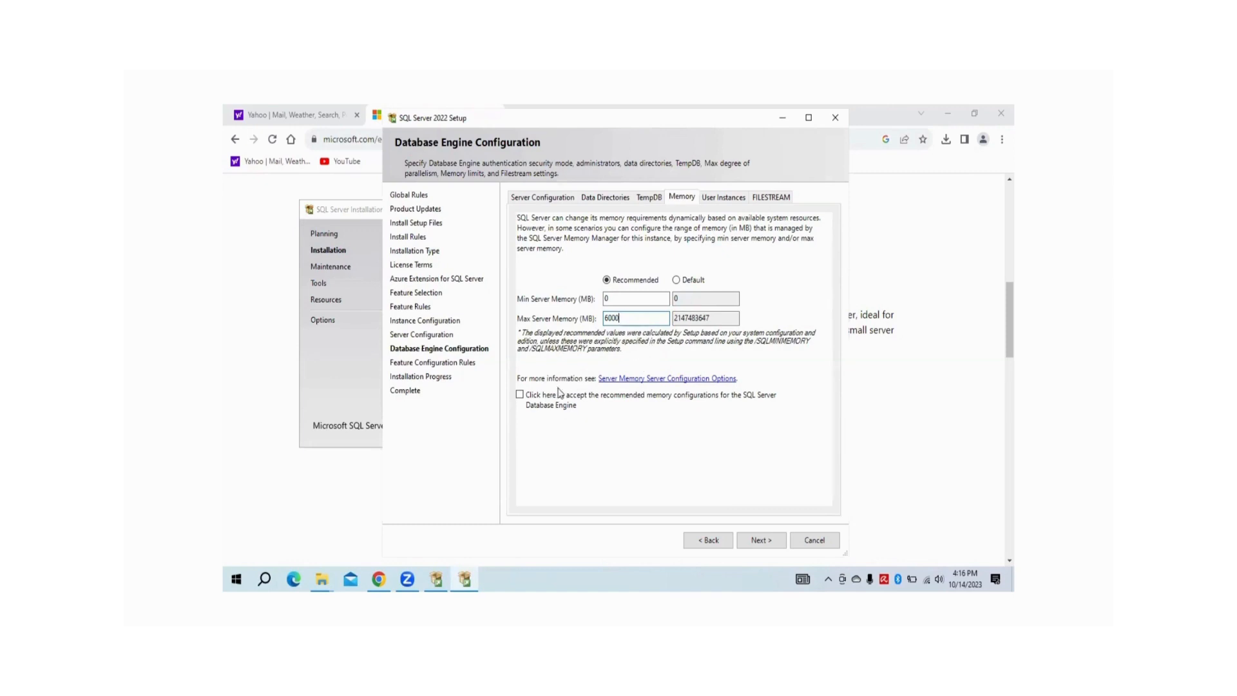
click(520, 397)
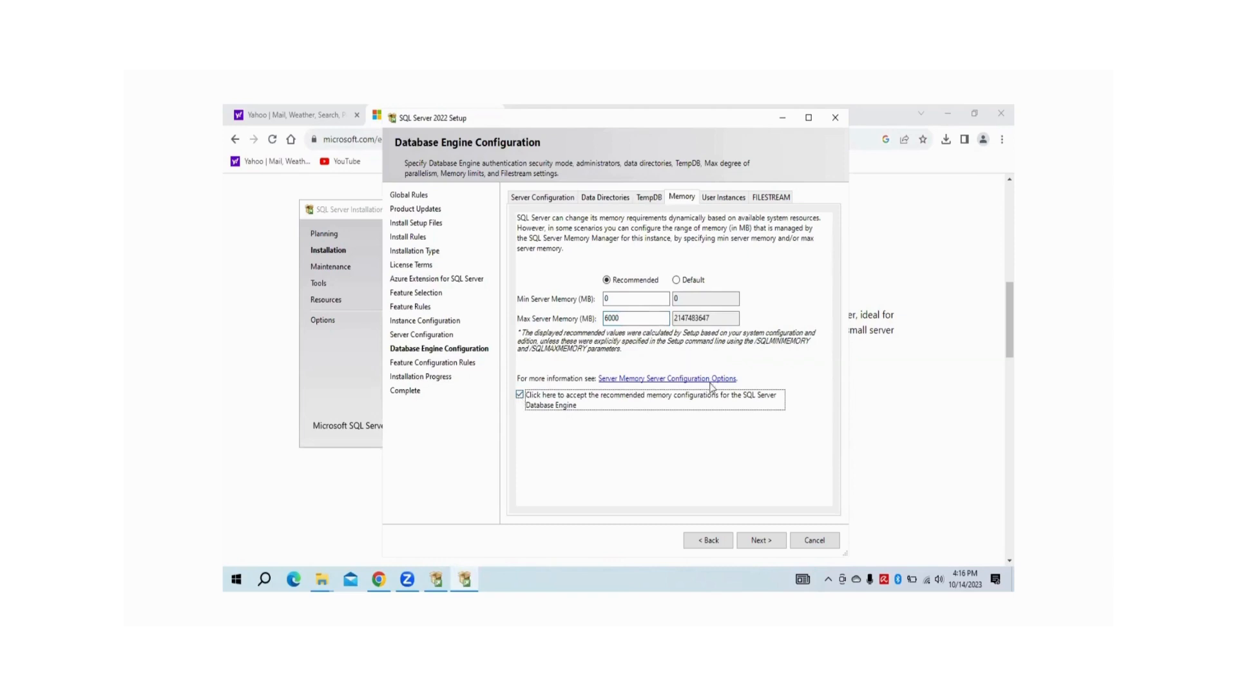
Review the User Instances and FILESTREAM options, then return to Server Configuration
click(716, 200)
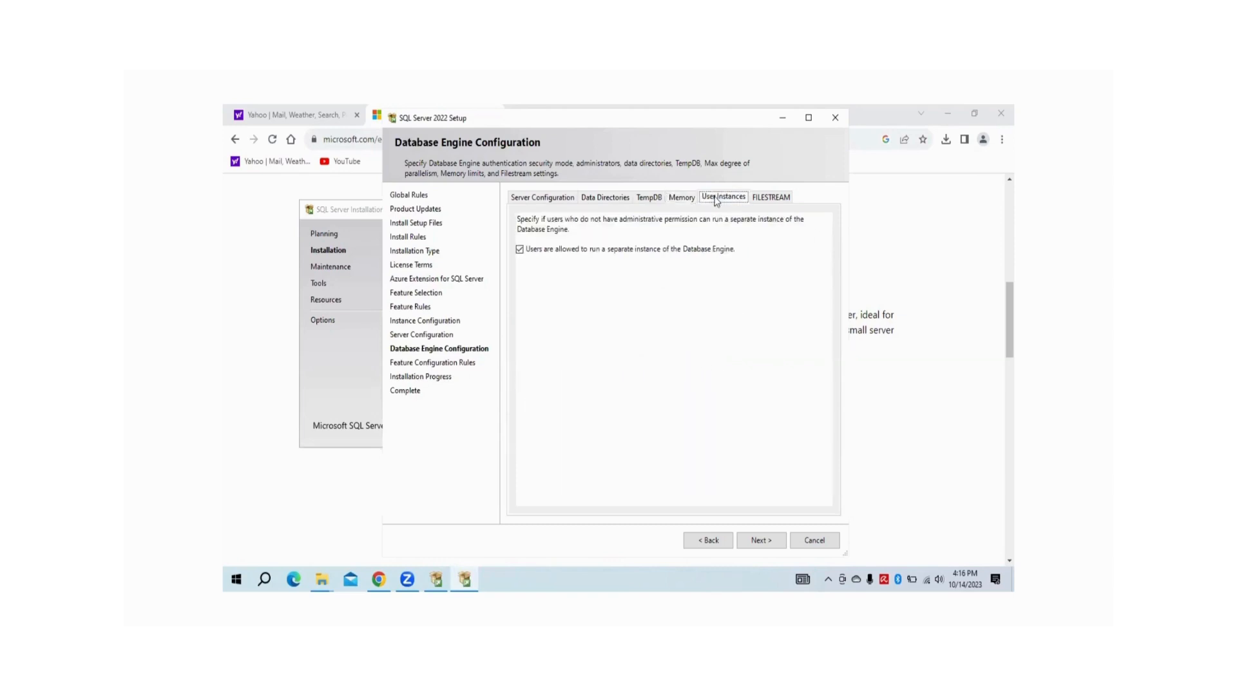
click(759, 199)
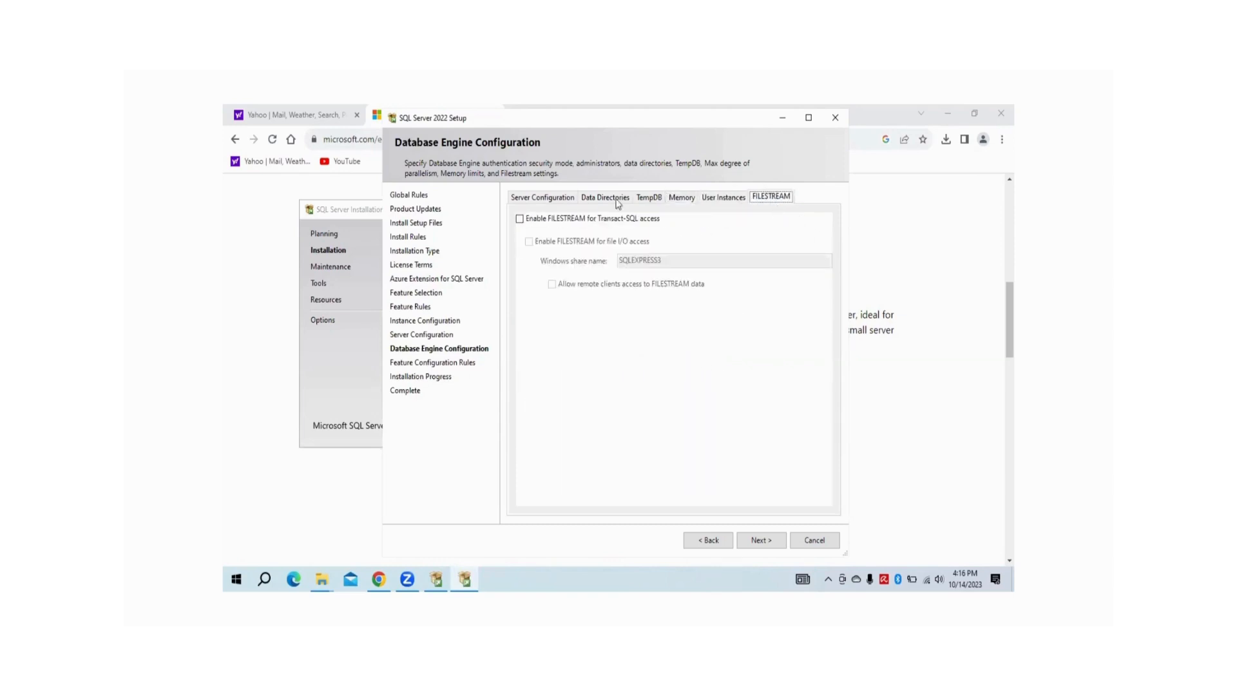
click(547, 201)
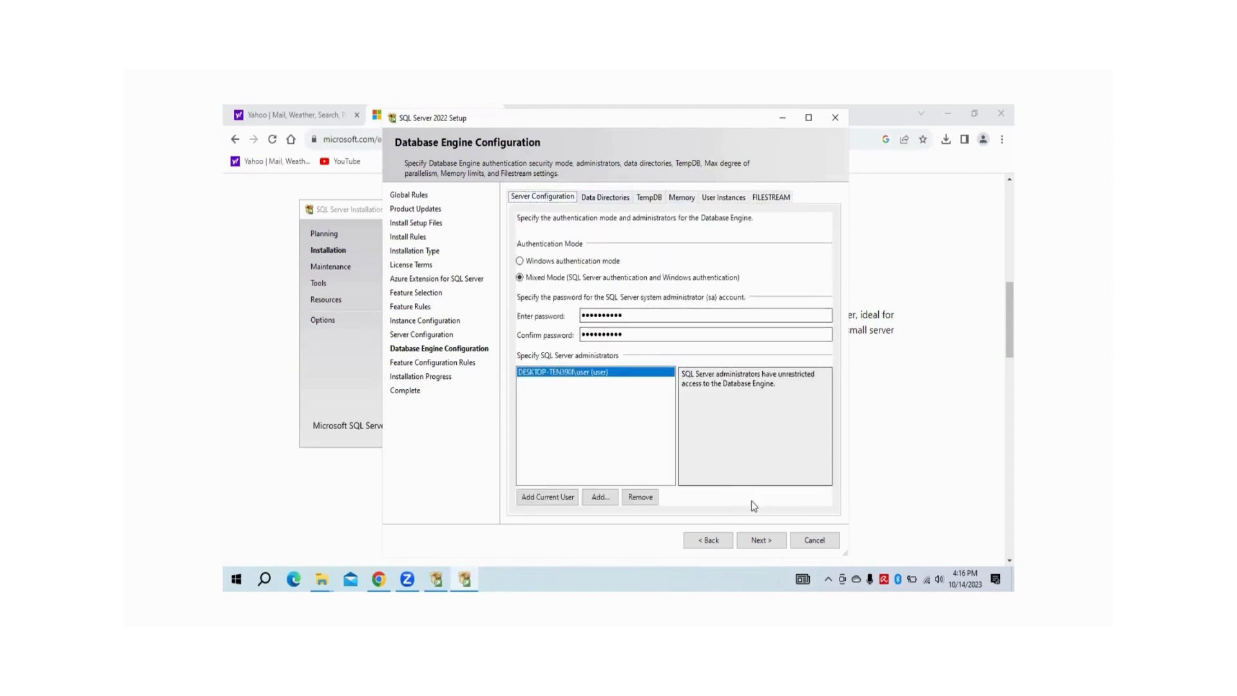
Proceed past Database Engine Configuration and let installation finish with all four features Succeeded
click(760, 538)
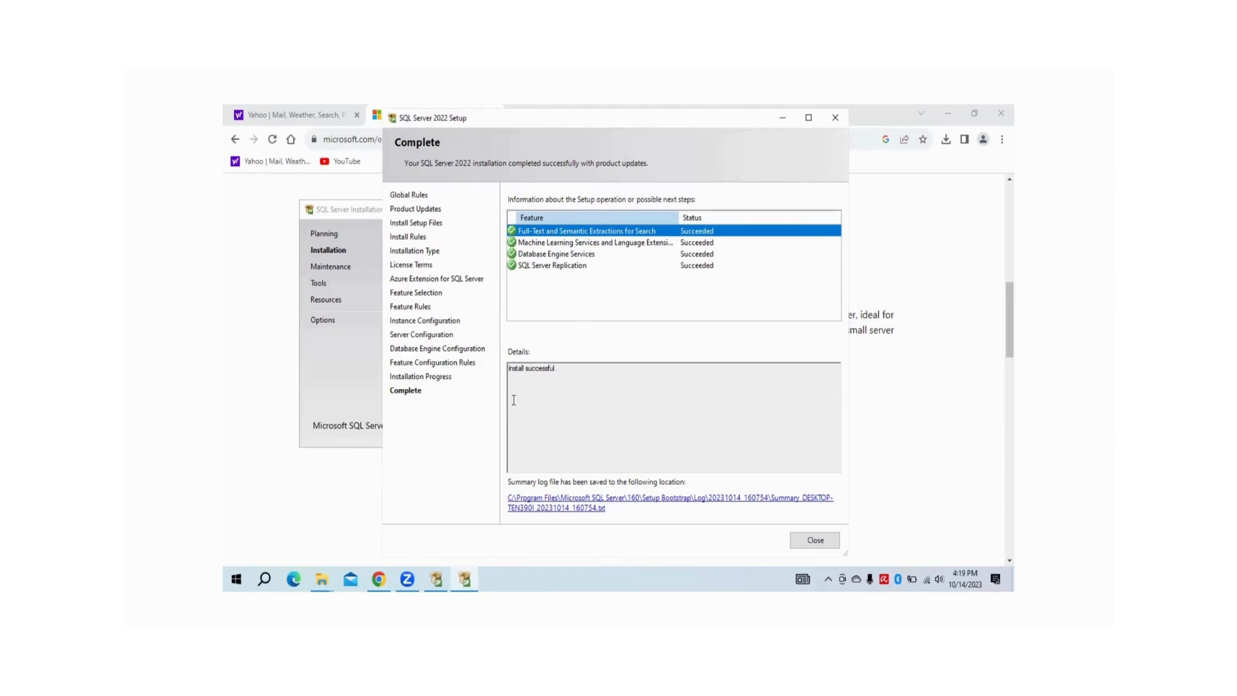
Close the finished SQL Server Setup and Google 'sql management studio'
click(816, 541)
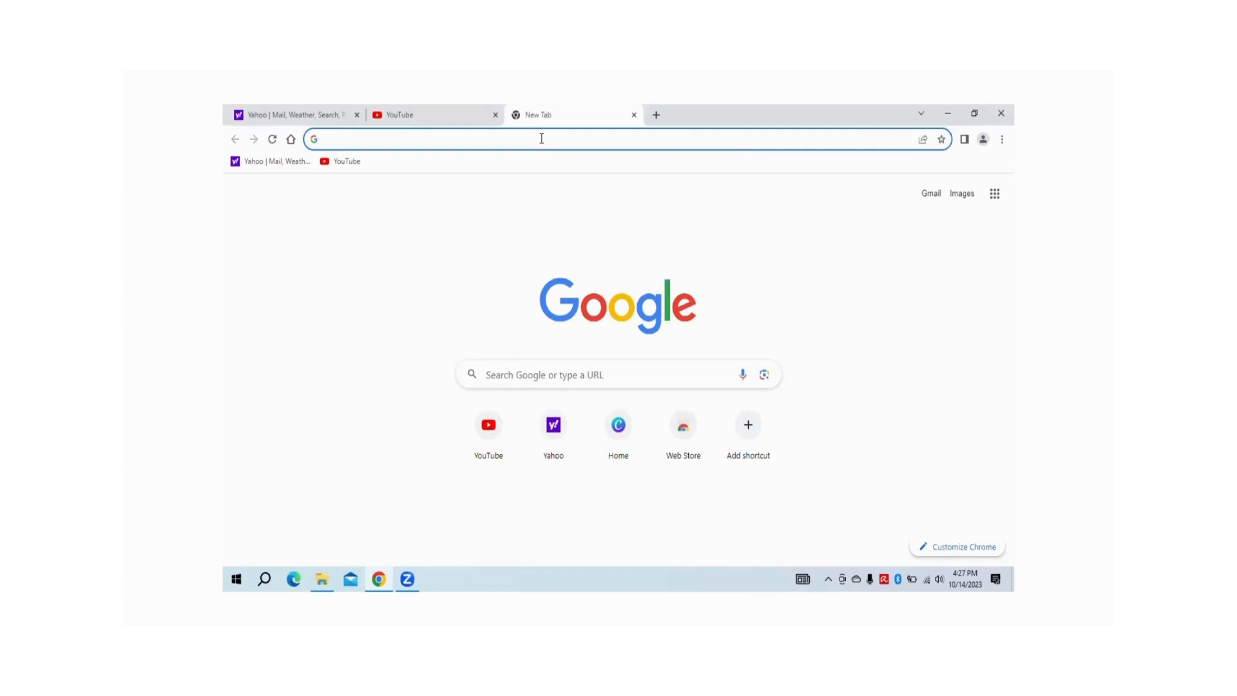
text(sql maa)
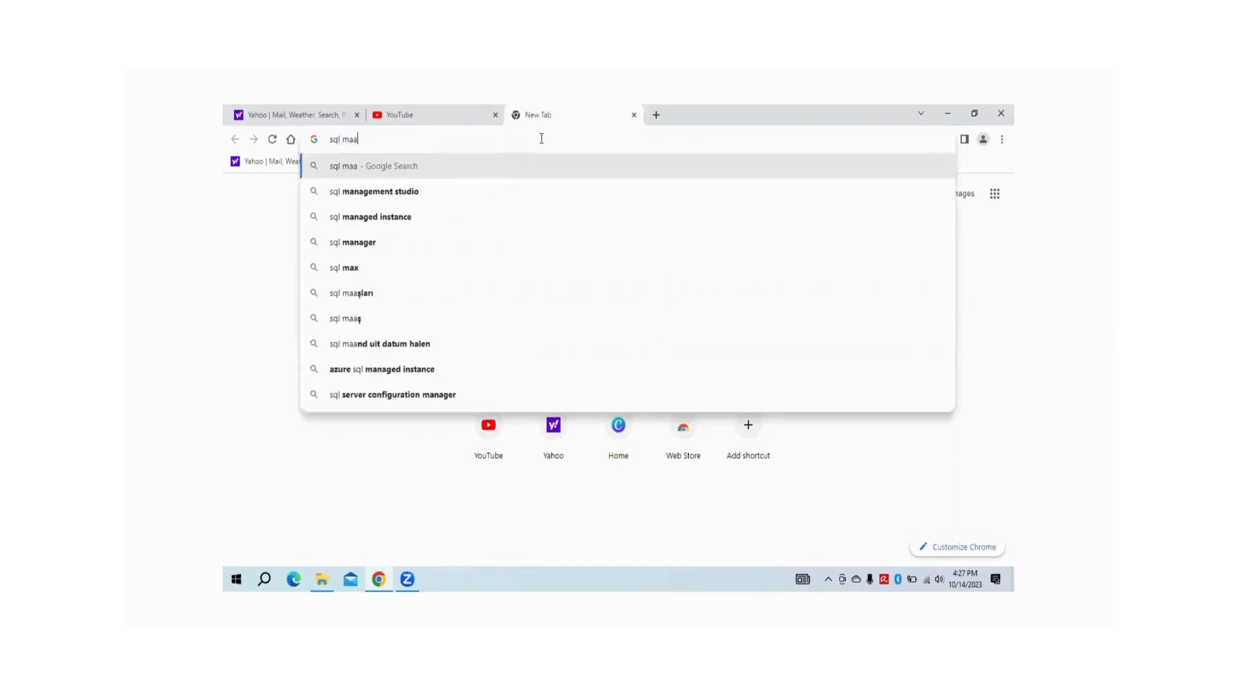
text(n)
click(424, 190)
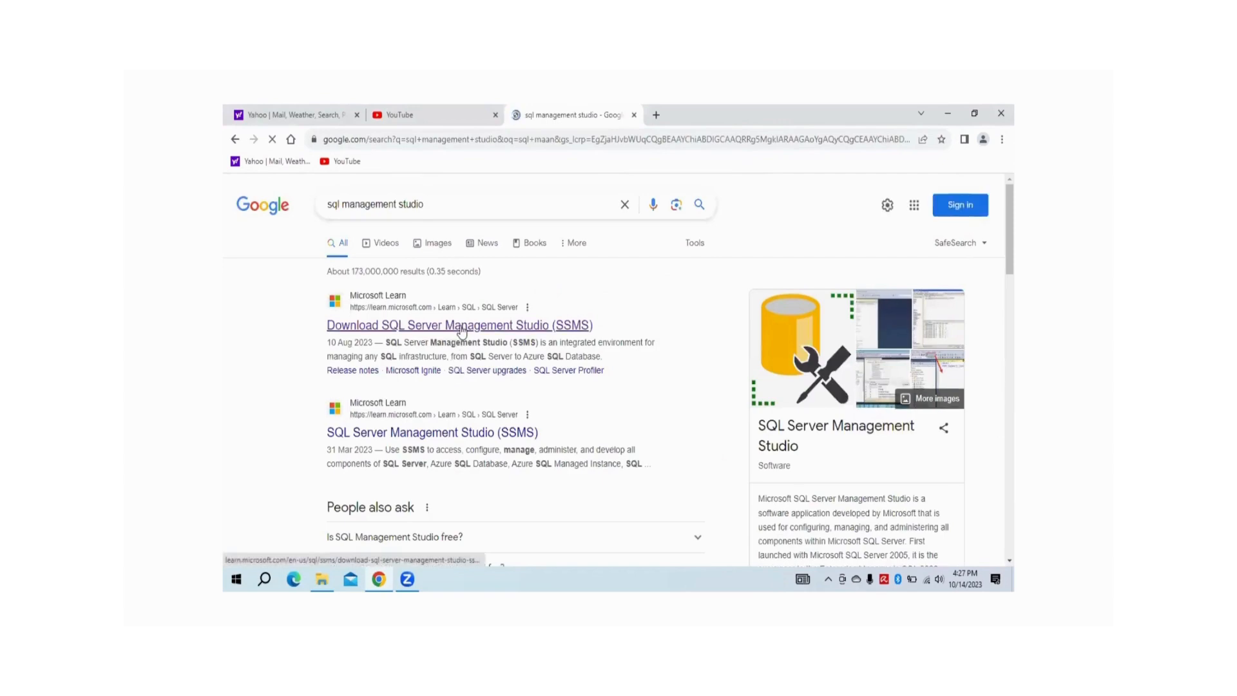
Open Microsoft Learn's Download SSMS page and download the free SSMS 19.1 installer
click(461, 326)
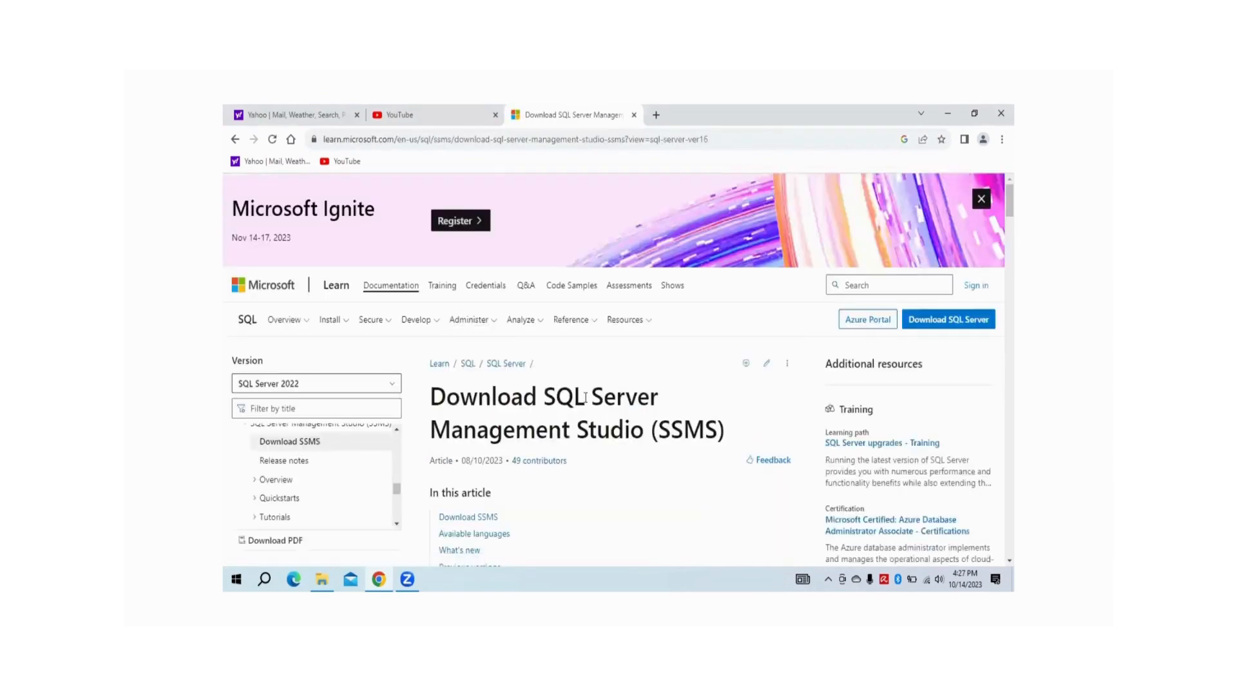
scroll(609, 401, down, 1)
scroll(609, 401, down, 3)
scroll(610, 401, up, 3)
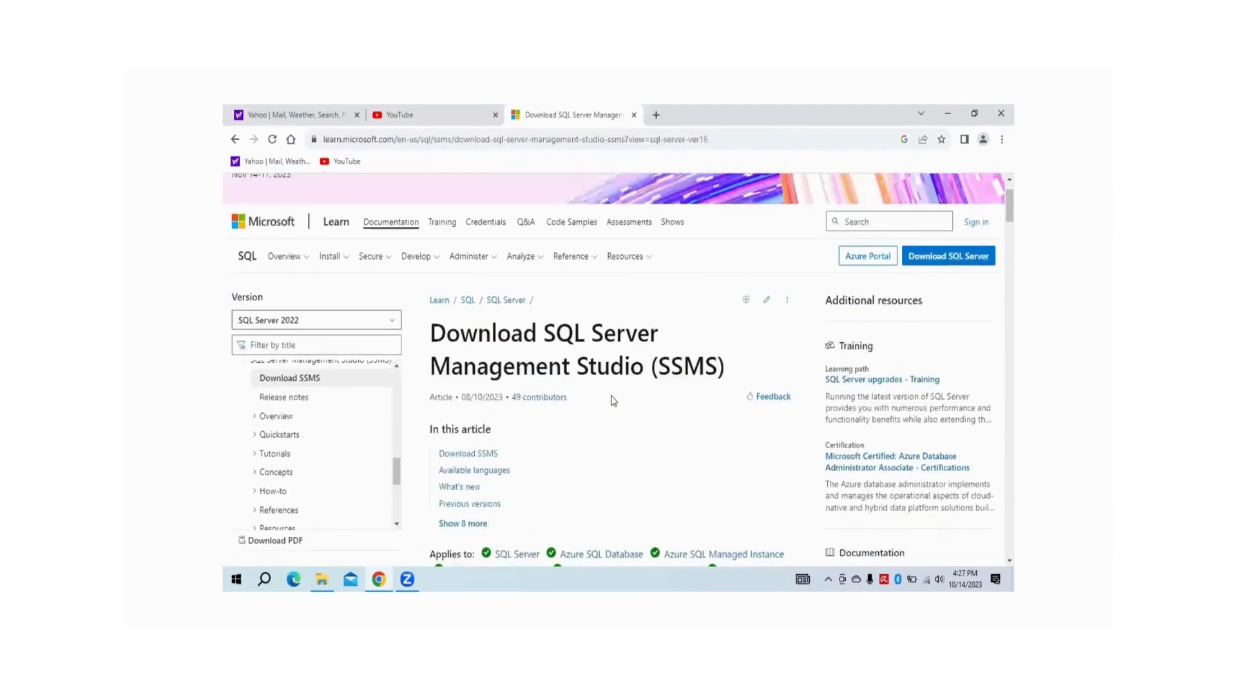
scroll(613, 401, down, 3)
scroll(613, 401, down, 4)
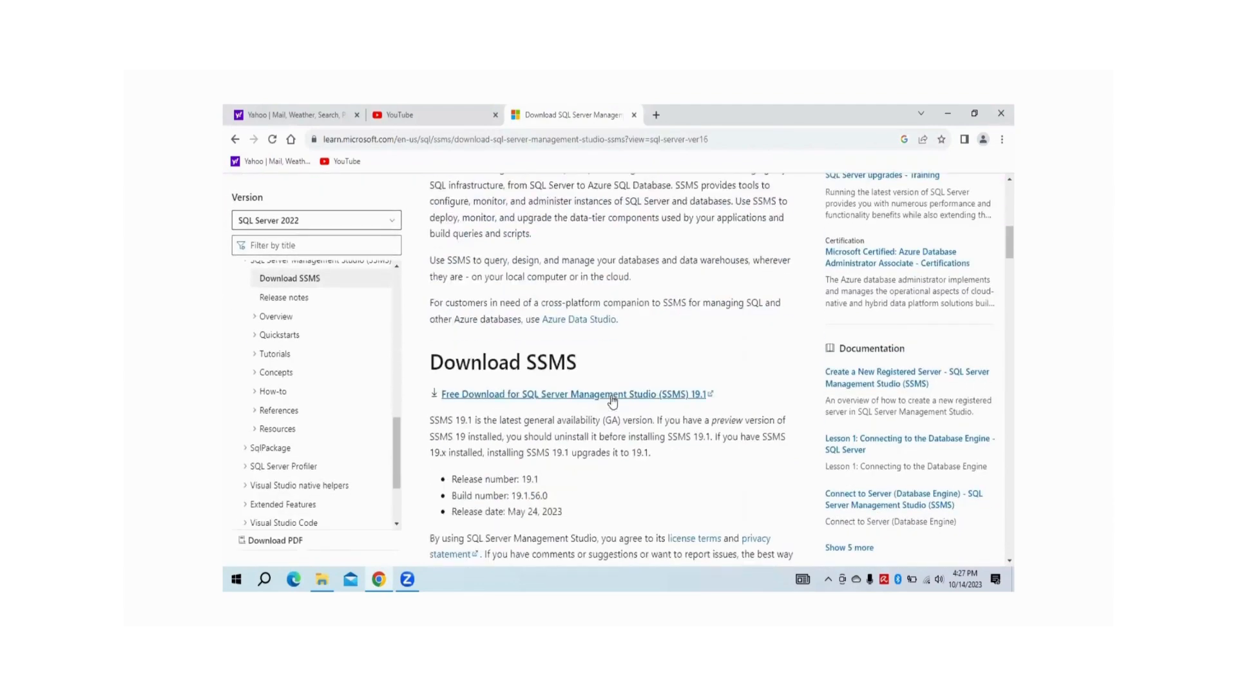
click(539, 396)
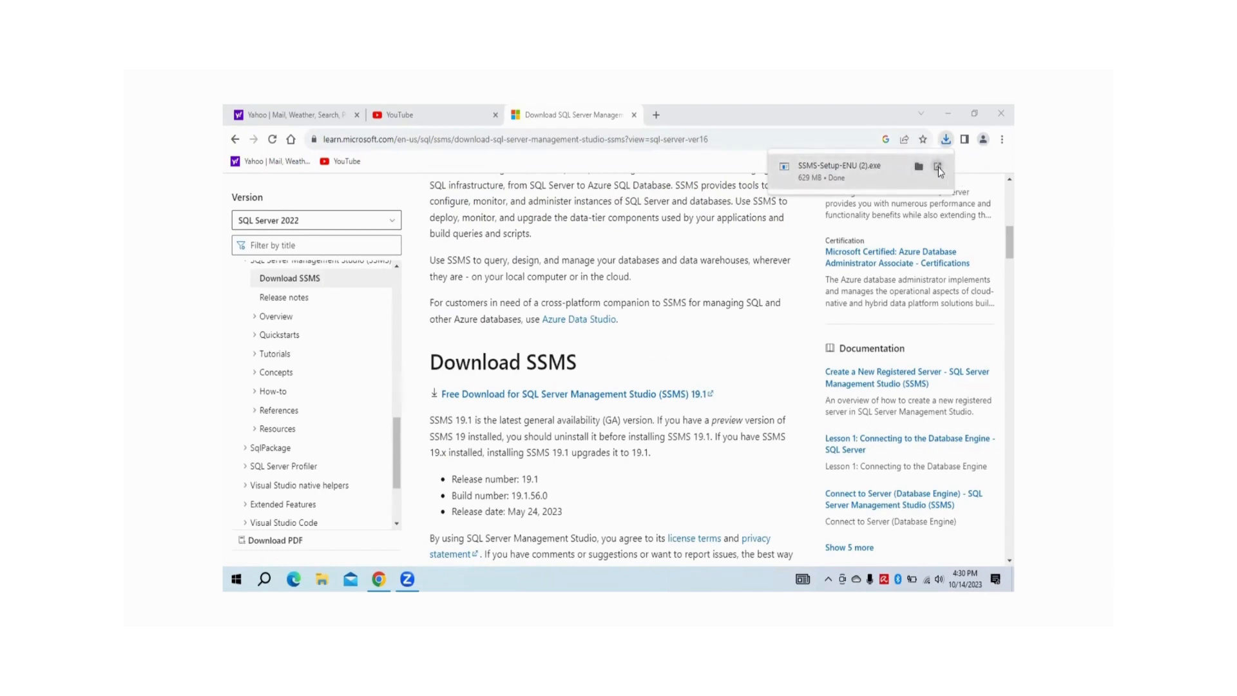
Run SSMS-Setup-ENU.exe to install SSMS 19.1 and close it when setup completes
click(938, 167)
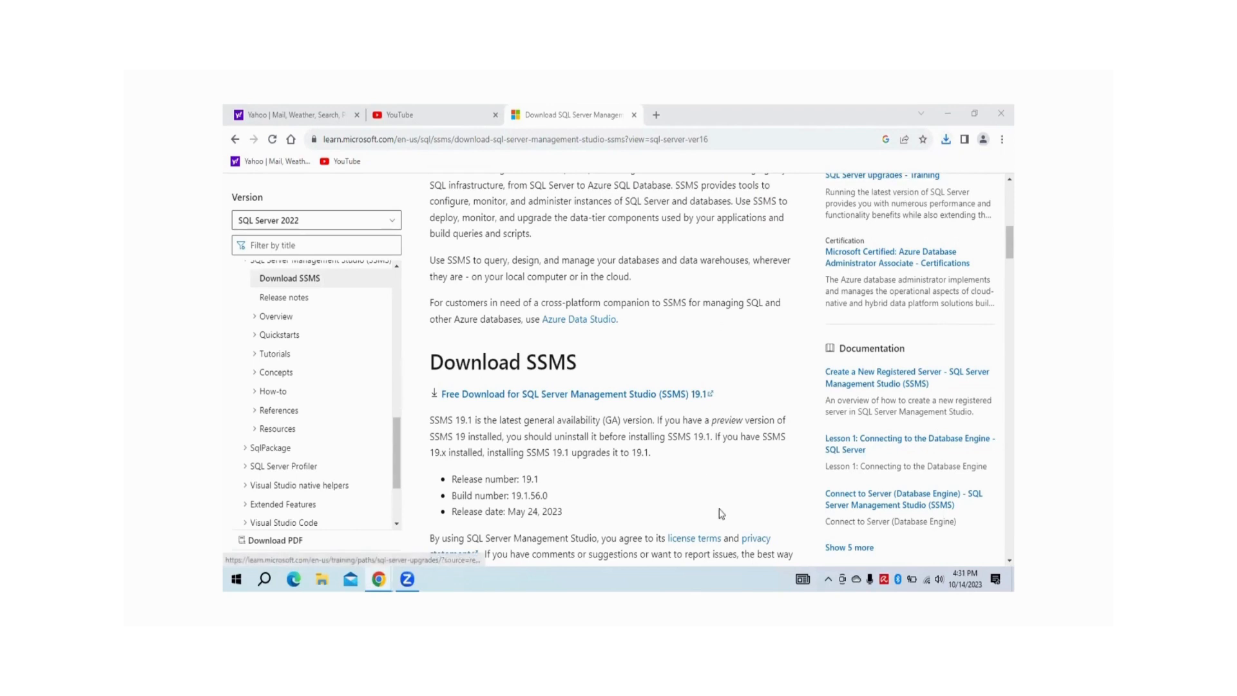
click(753, 377)
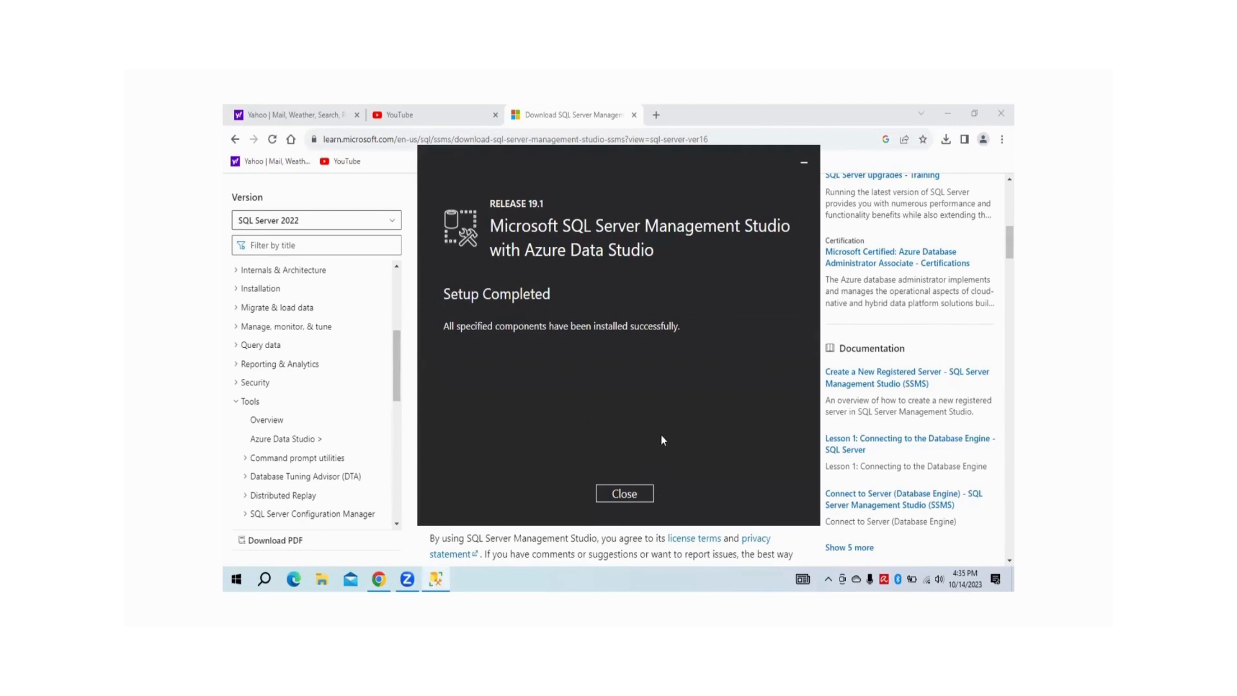
click(629, 493)
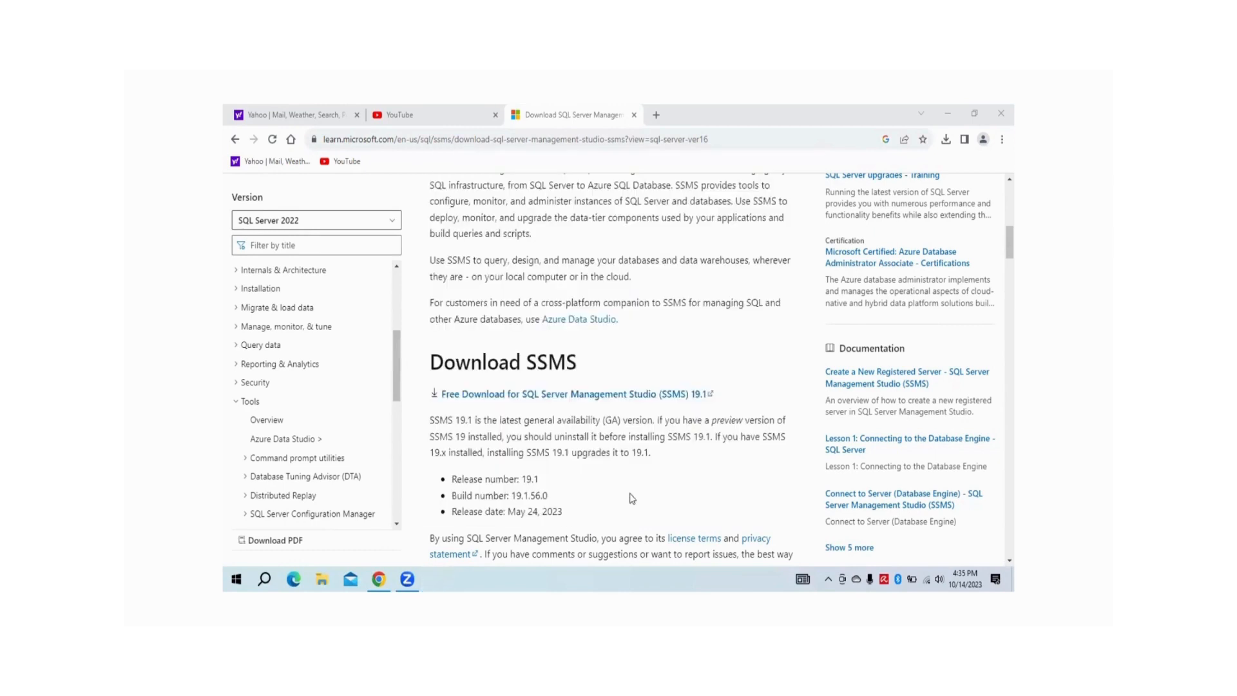
Search the Start menu for 'sql' and launch SQL Server Management Studio 19
click(235, 578)
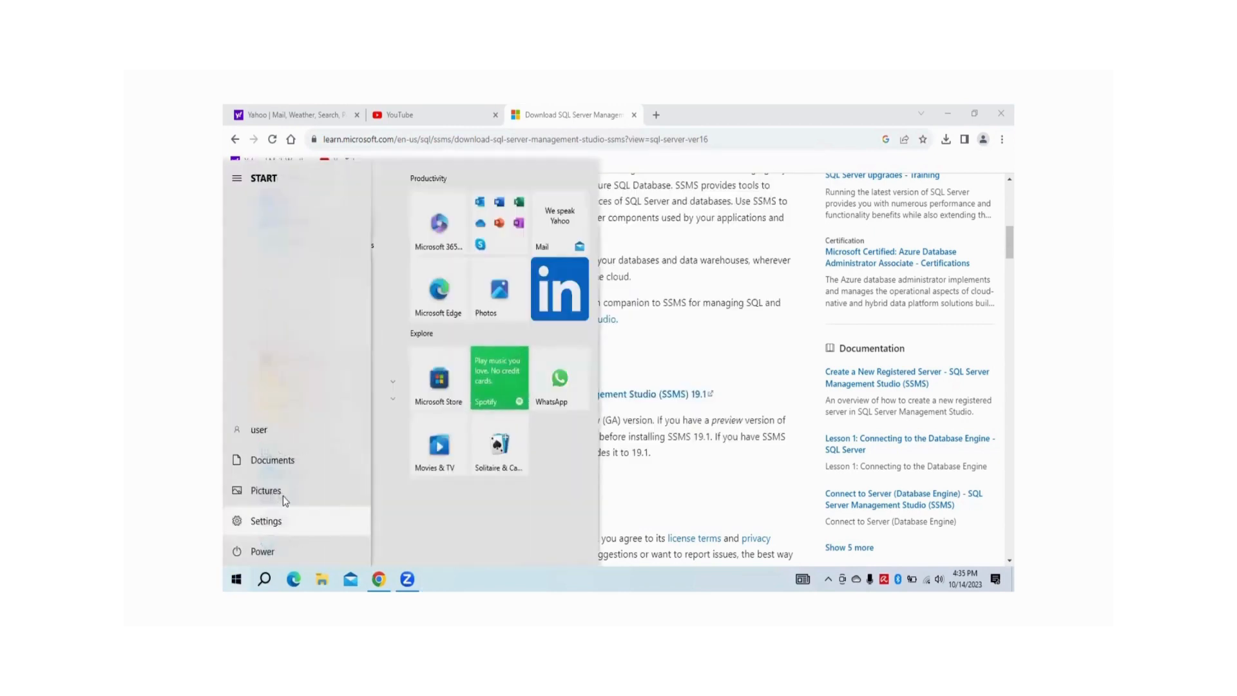
text(sql)
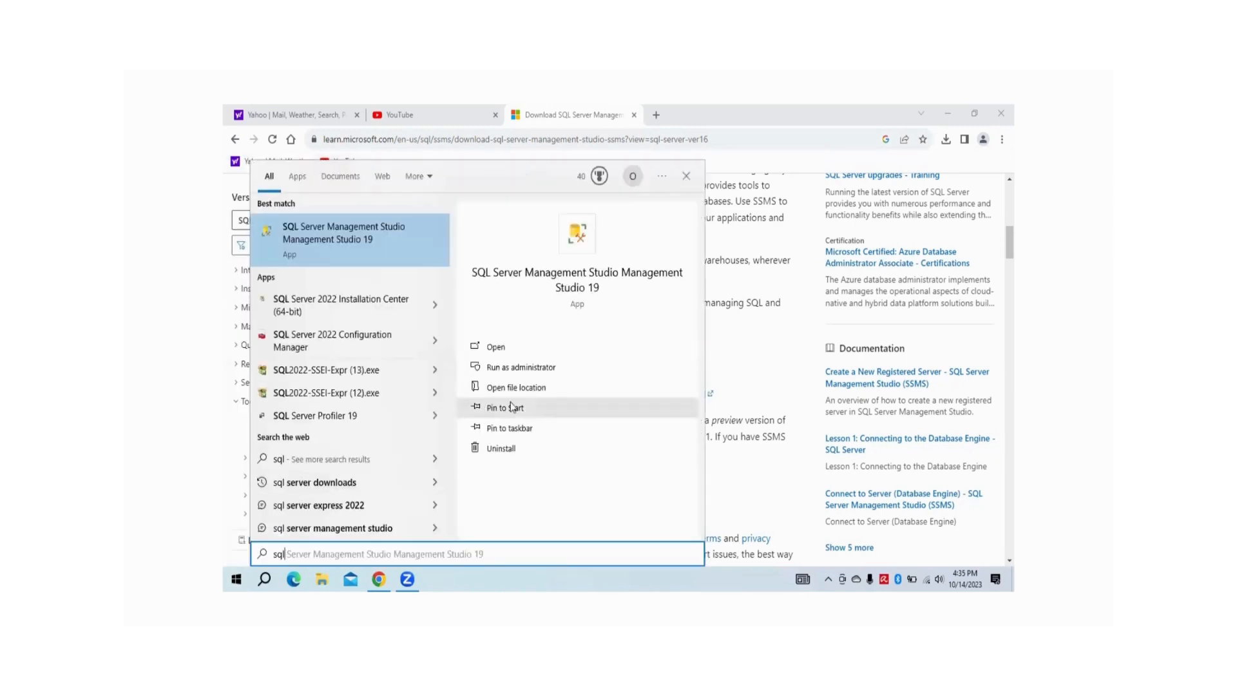
click(499, 348)
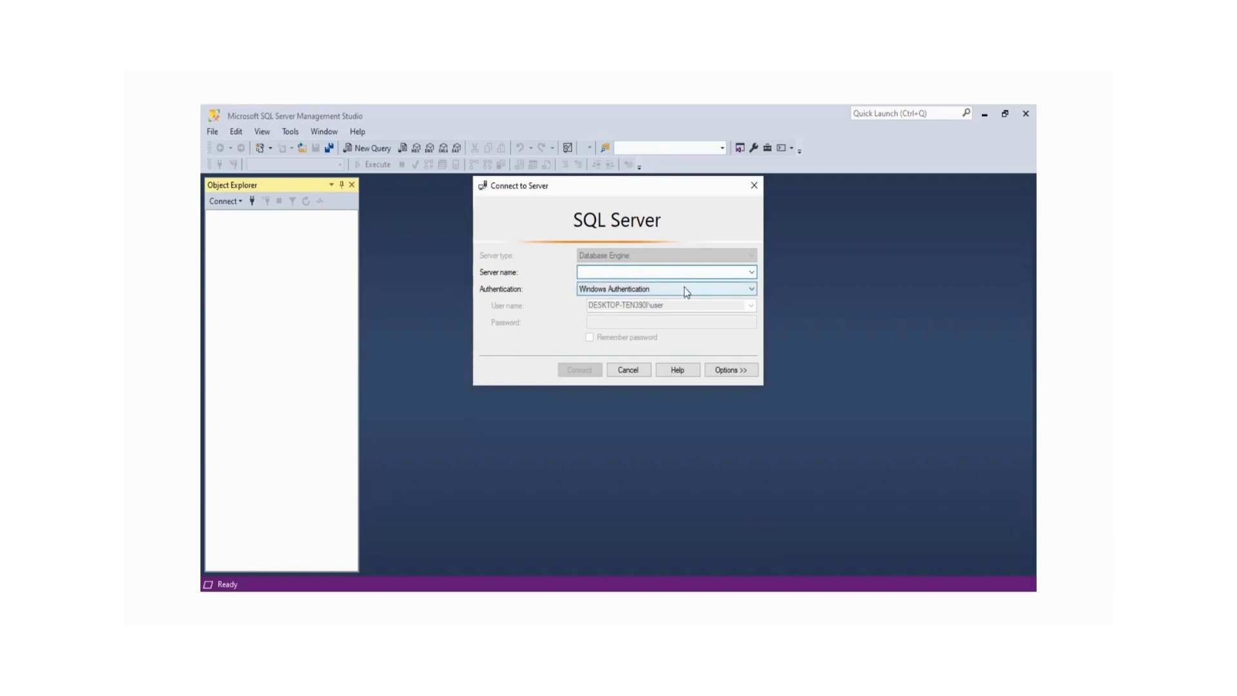
Browse local Database Engine servers and set the server name to DESKTOP-TEN390I\SQLEXPRESS3
click(751, 273)
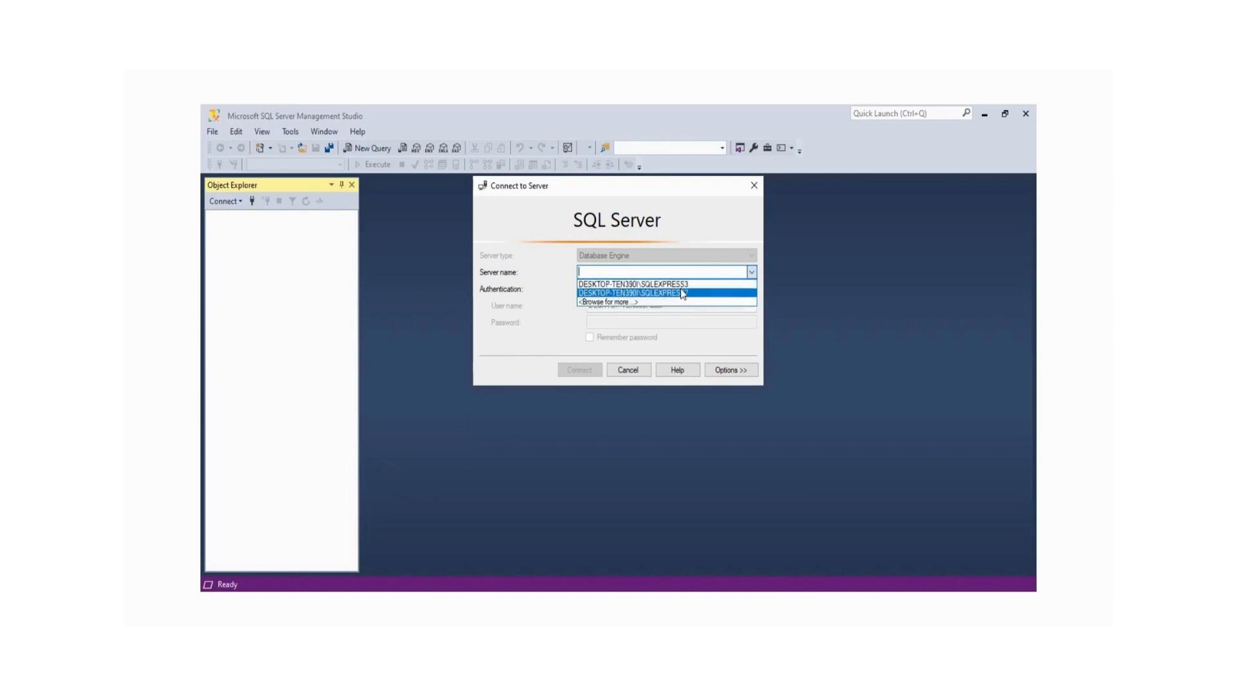
click(628, 302)
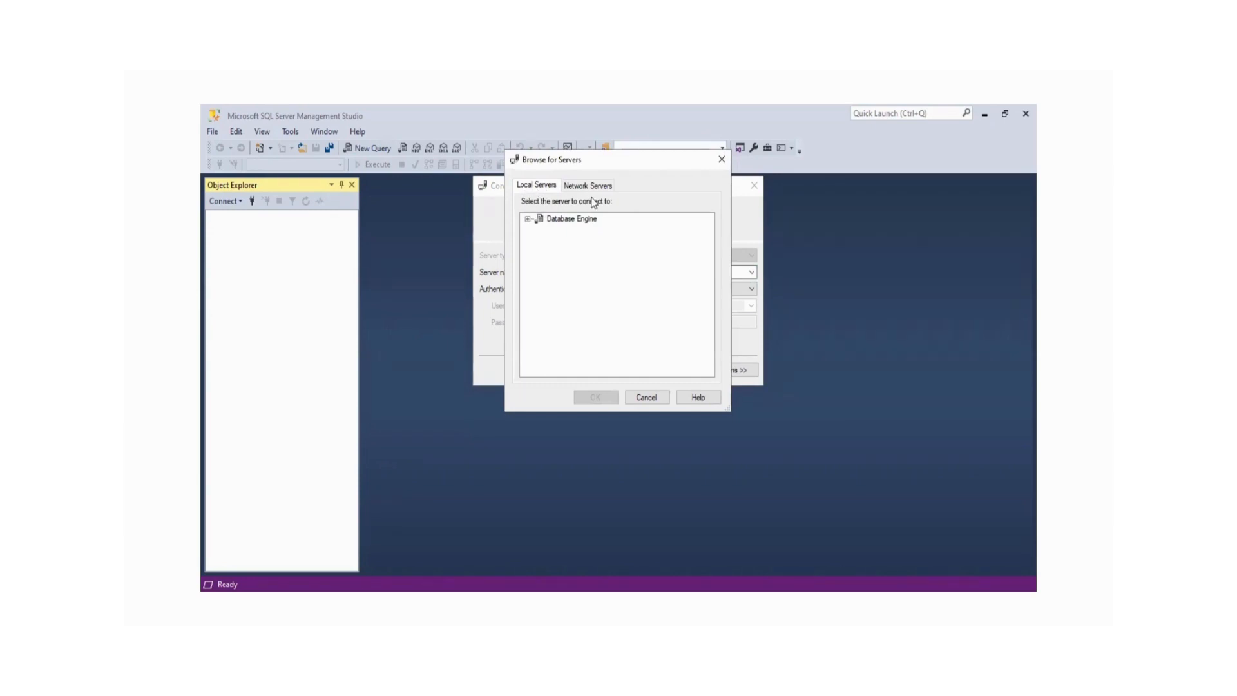
click(527, 219)
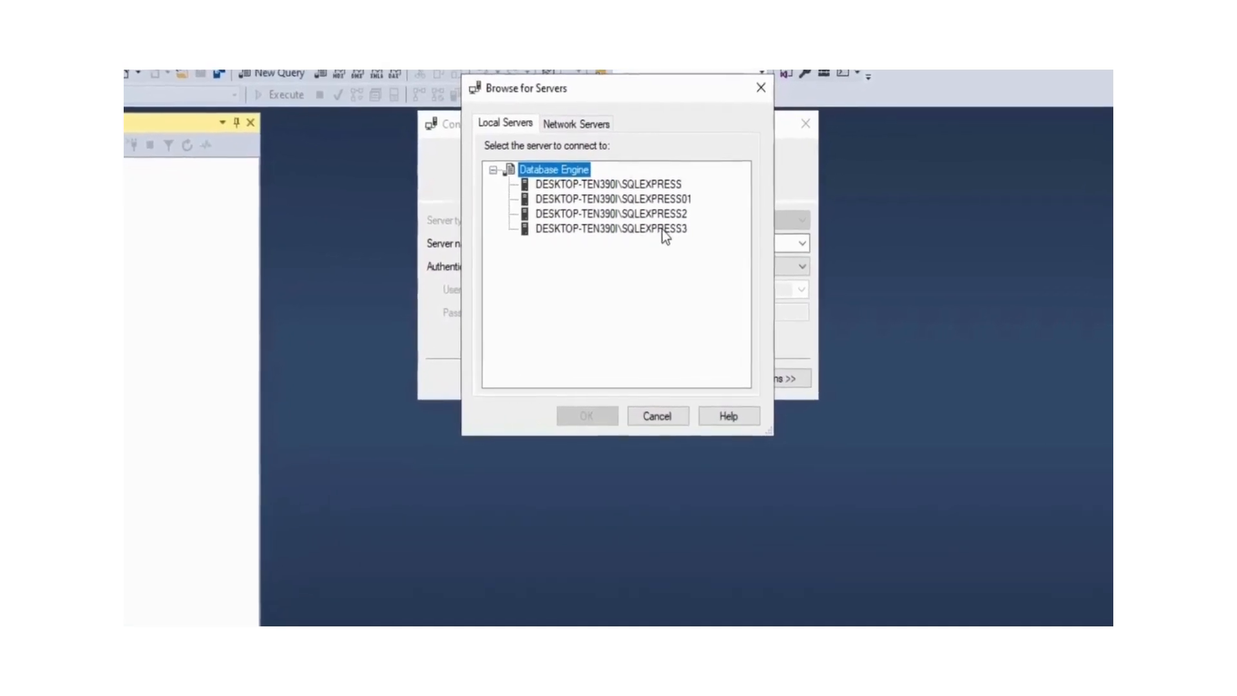
click(662, 229)
click(601, 416)
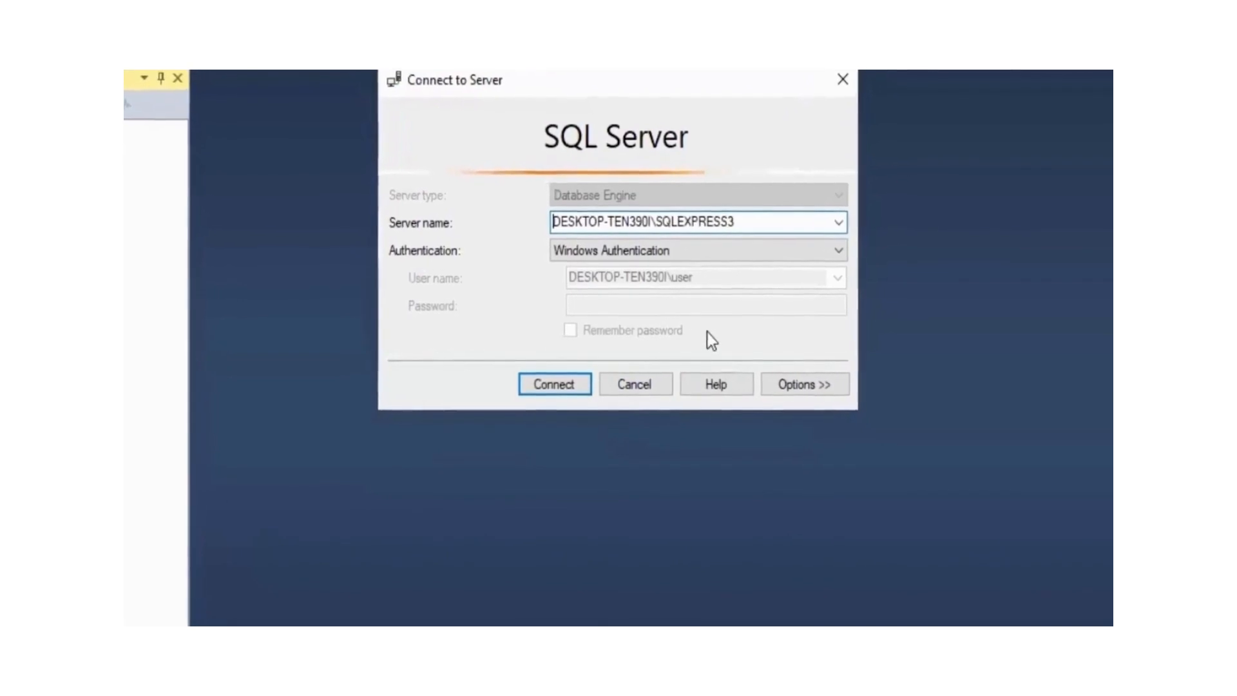
click(552, 387)
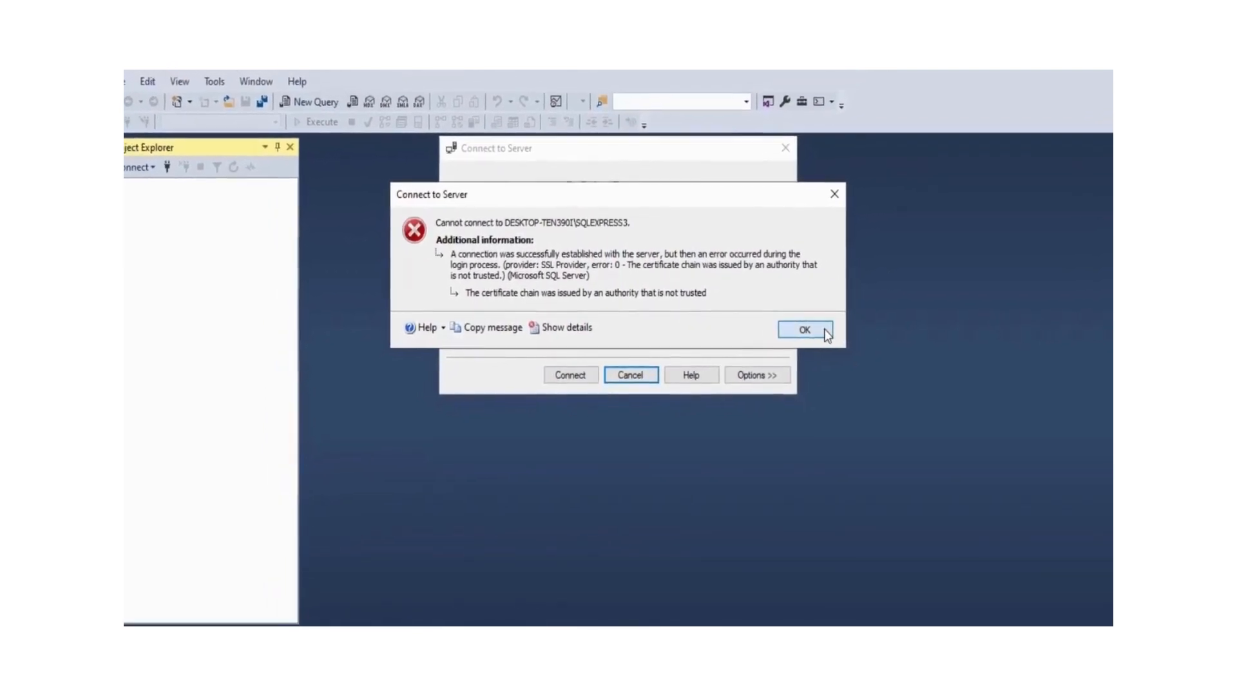
click(826, 329)
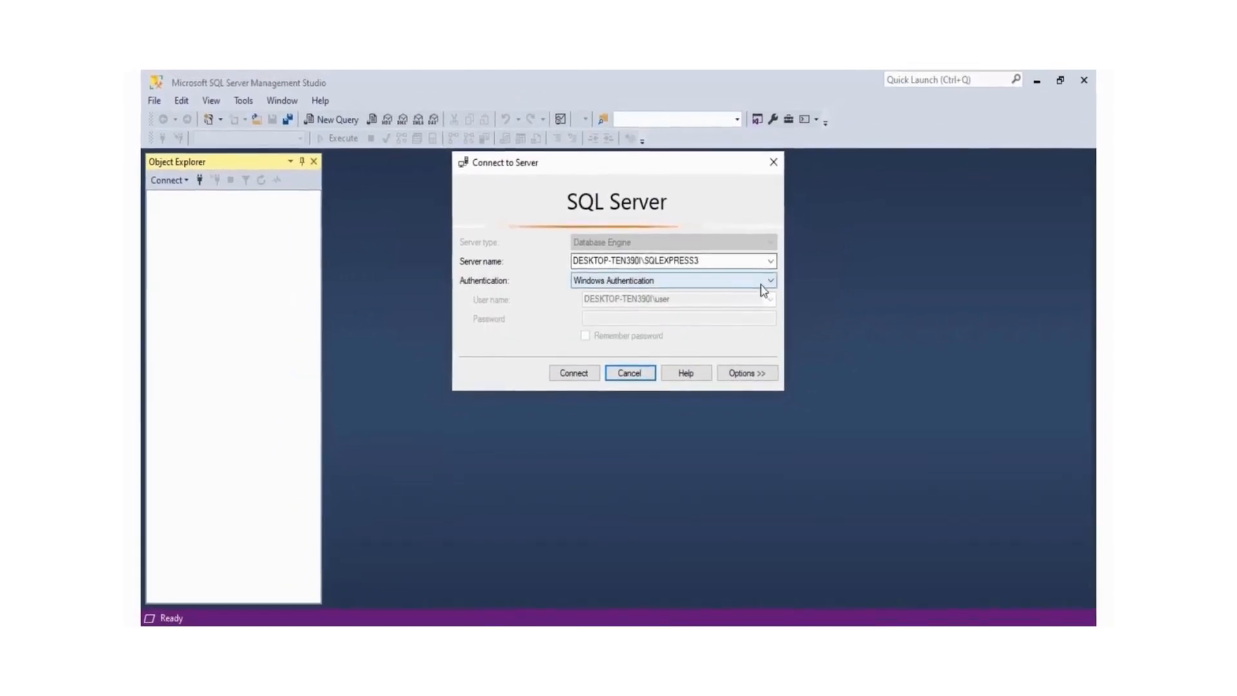
Review the advanced connection properties and connect to SQLEXPRESS3 with Trust server certificate enabled
click(730, 371)
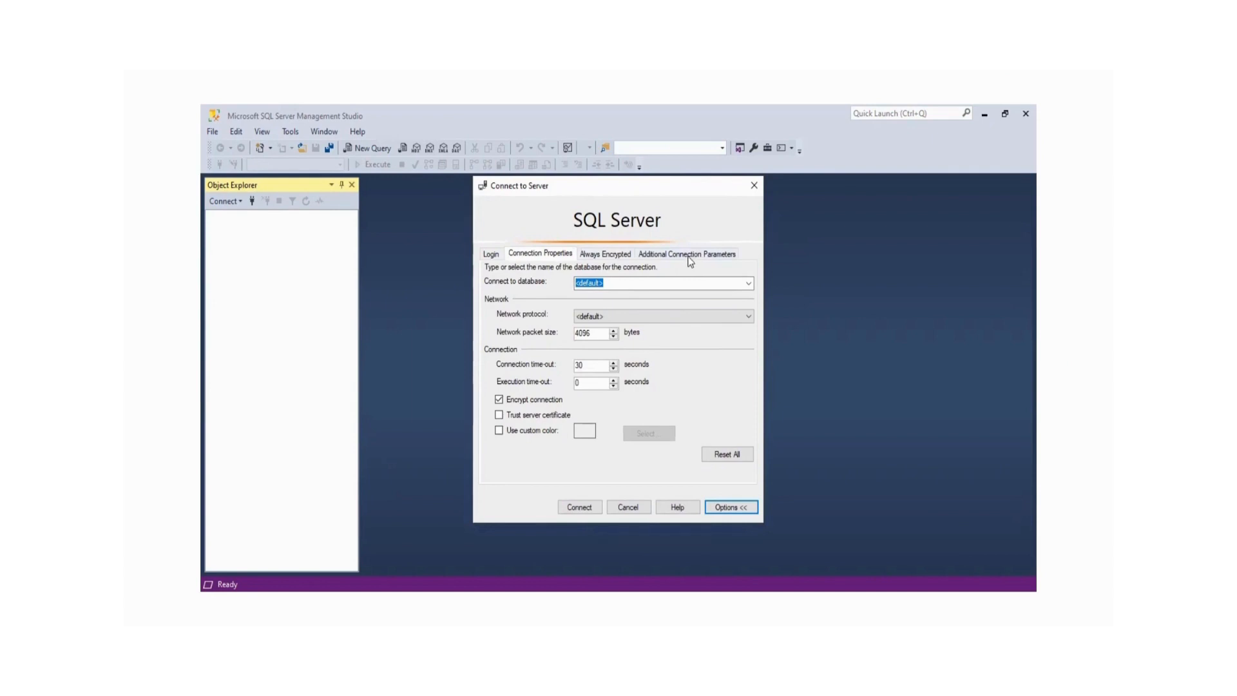
click(593, 255)
click(562, 254)
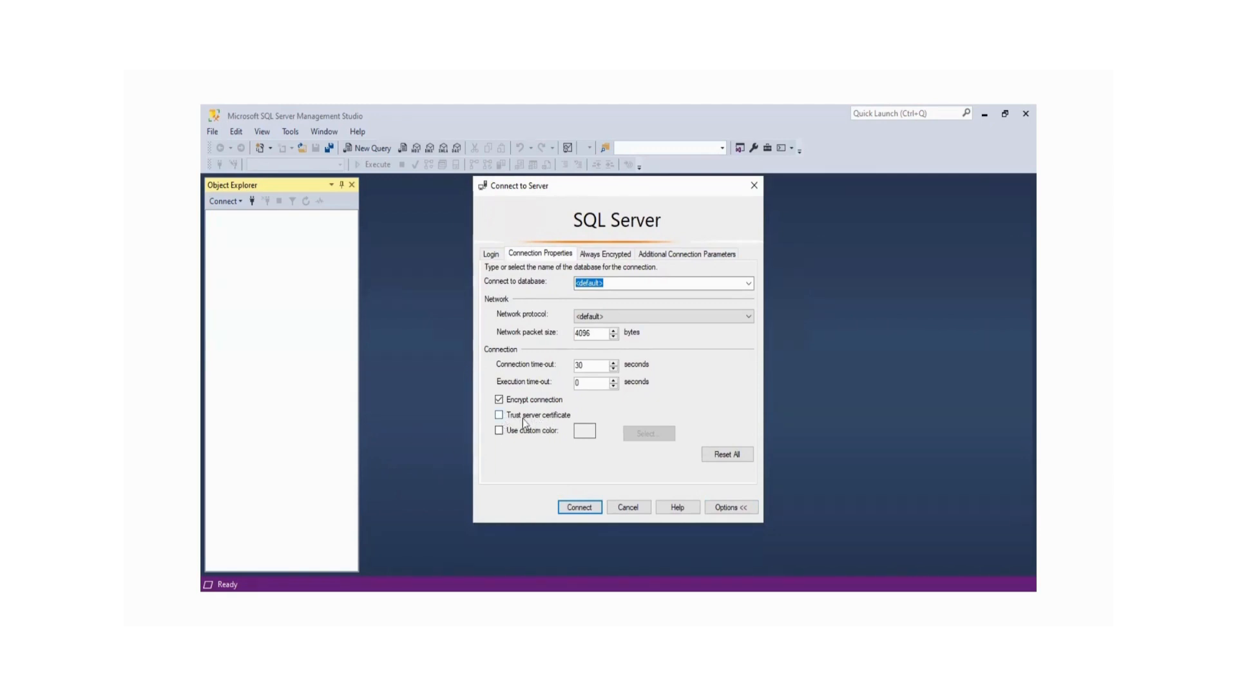
click(586, 509)
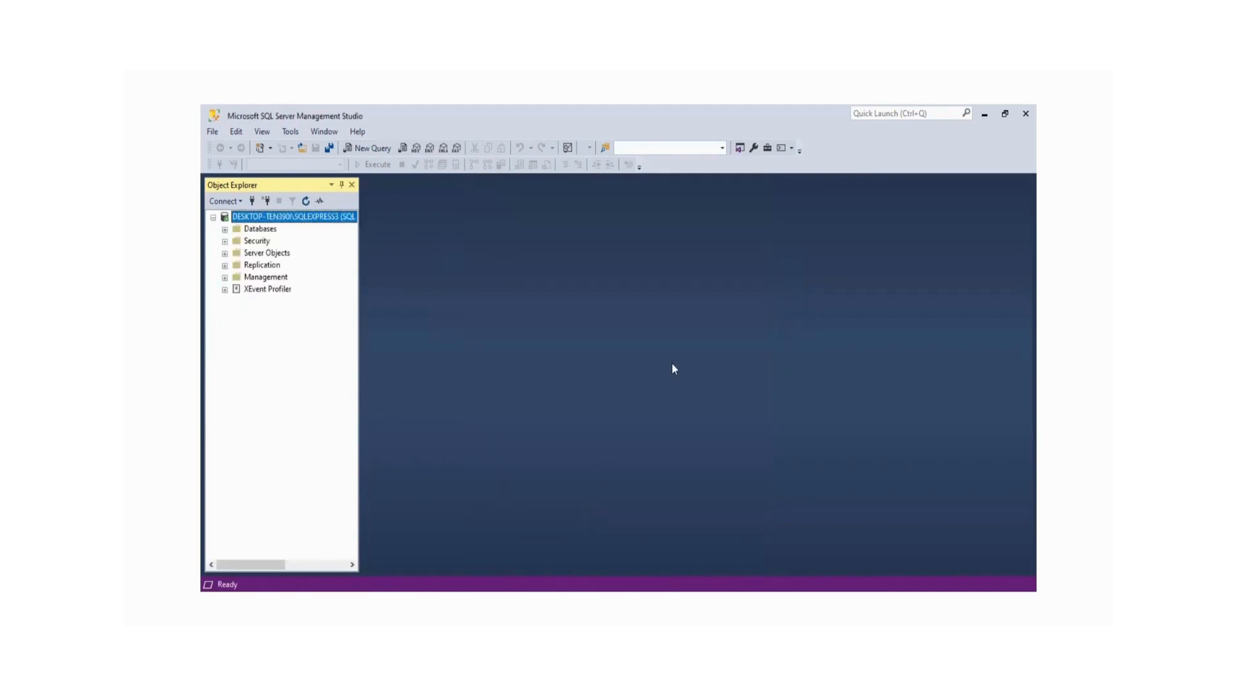